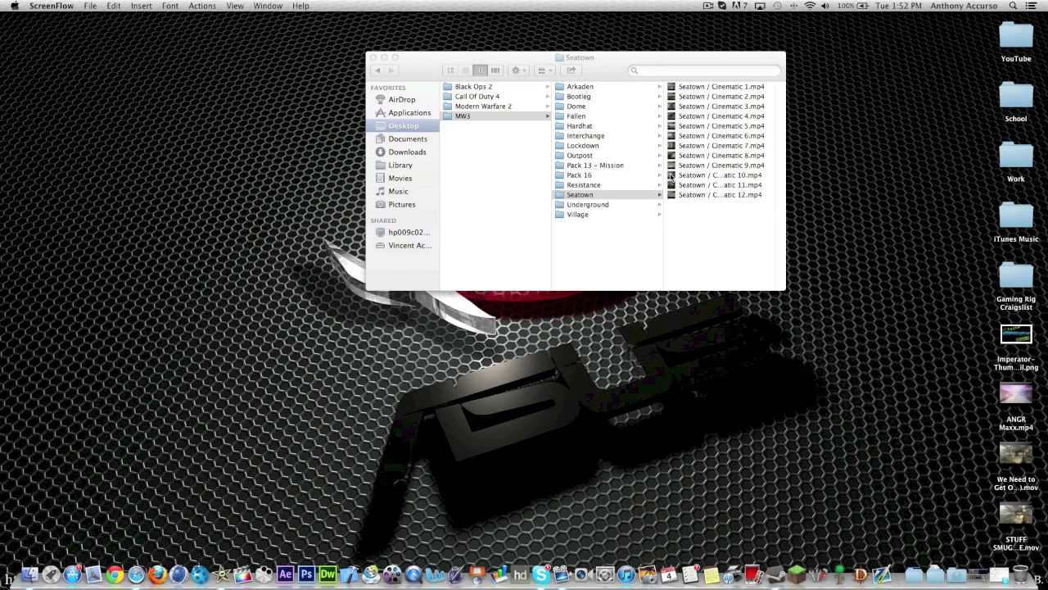
# - Preview the cinematic clips in the Seatown folder and select Seatown / Cinematic 7.mp4
pyautogui.click(697, 201)
pyautogui.click(692, 166)
pyautogui.click(616, 176)
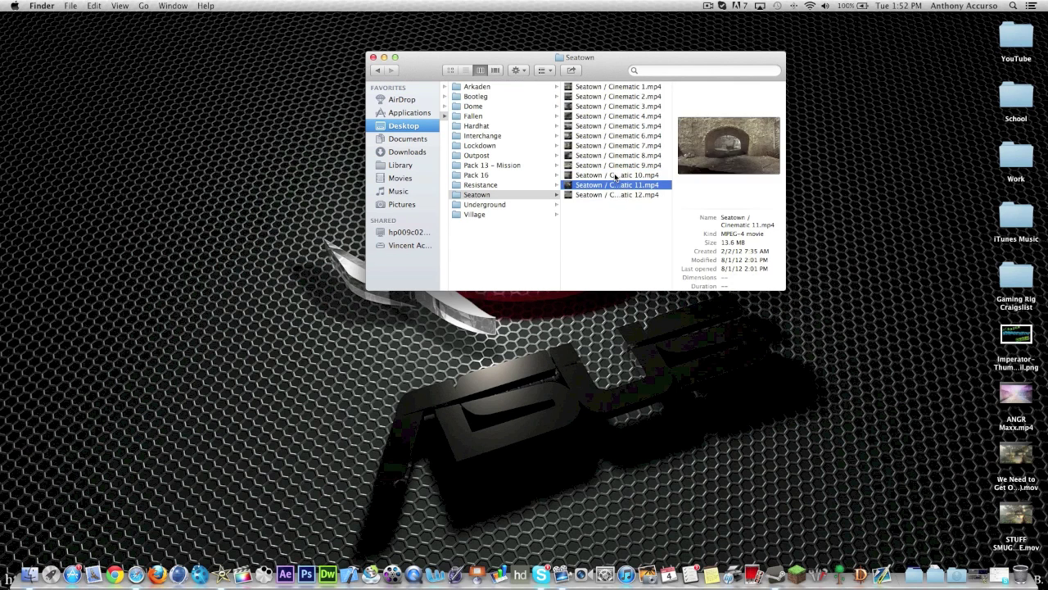
pyautogui.press('Up')
pyautogui.press('Up')
pyautogui.press('Up')
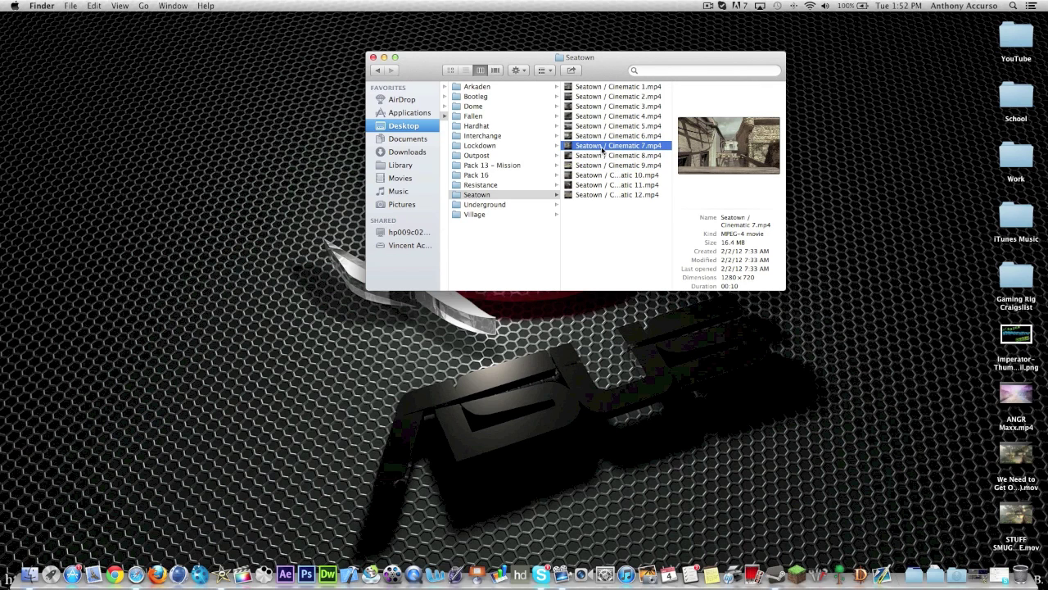
pyautogui.rightClick(602, 147)
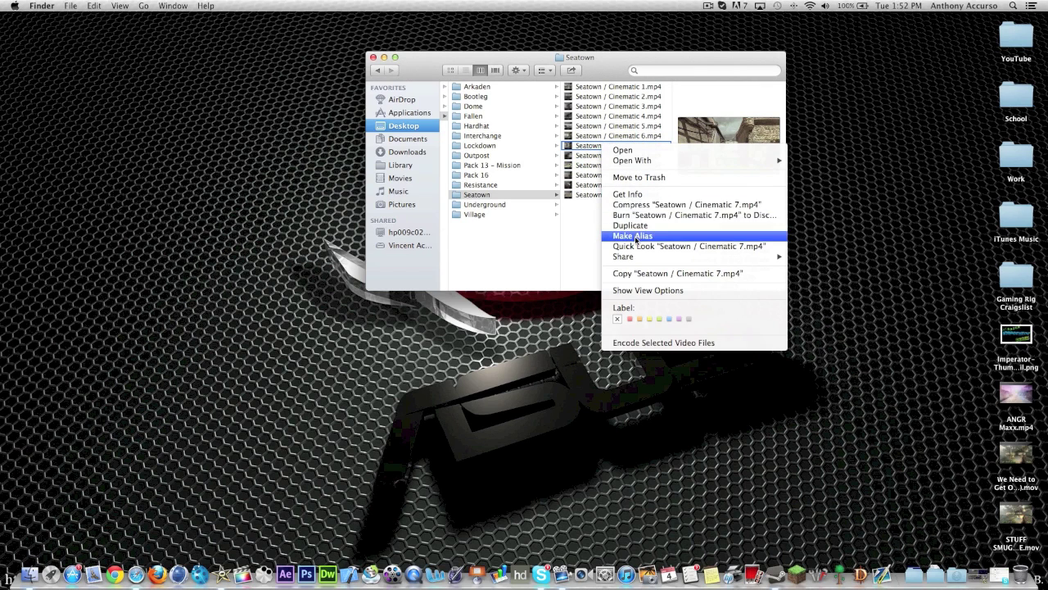
pyautogui.click(594, 153)
# - Open VideoConverterUltimate and add Seatown / Cinematic 7.mp4 from the Seatown folder to its conversion list
pyautogui.click(373, 573)
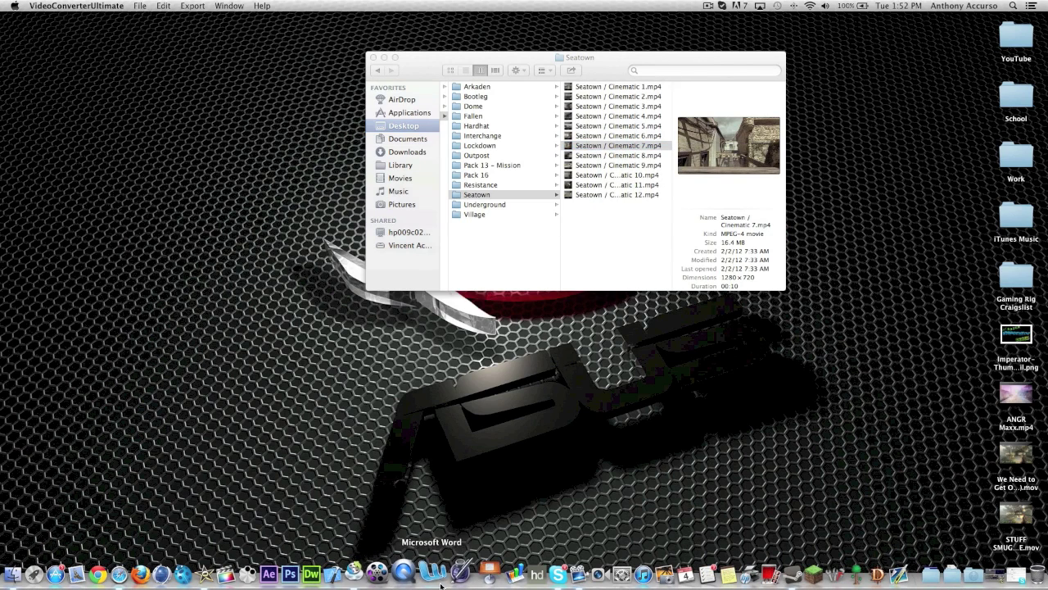
pyautogui.click(551, 219)
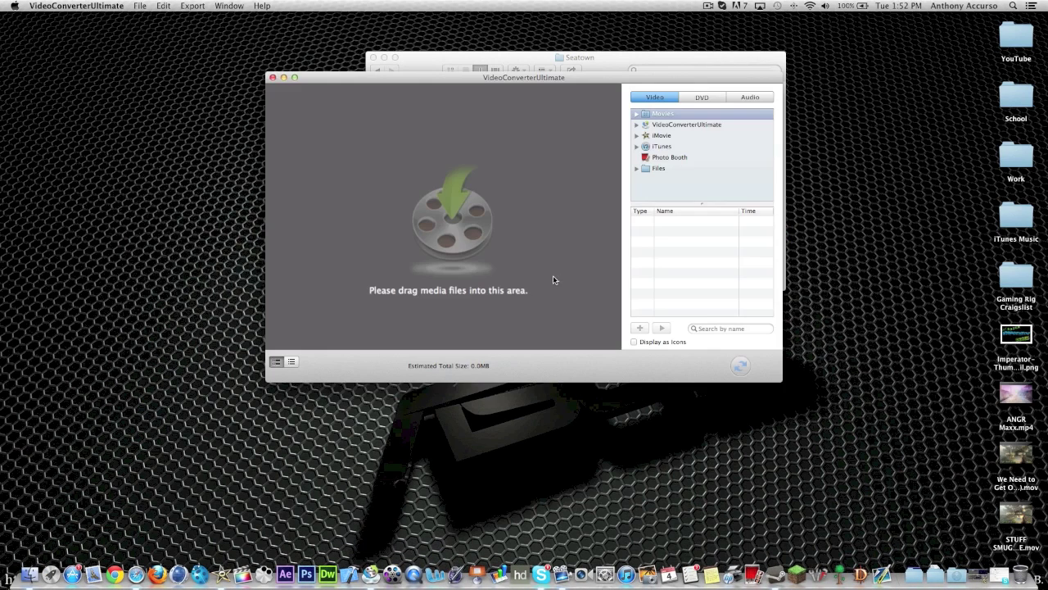
pyautogui.moveTo(459, 71); pyautogui.dragTo(273, 225)
pyautogui.moveTo(634, 145); pyautogui.dragTo(253, 344)
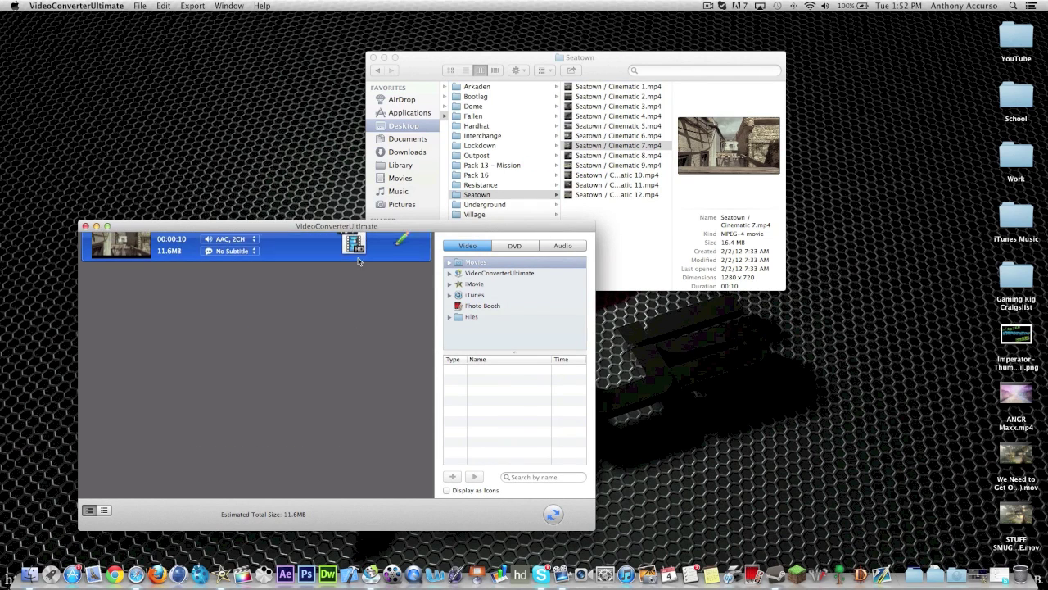
# - Set the output format of the Seatown : Cinematic 7 clip to Max Quality
pyautogui.click(352, 257)
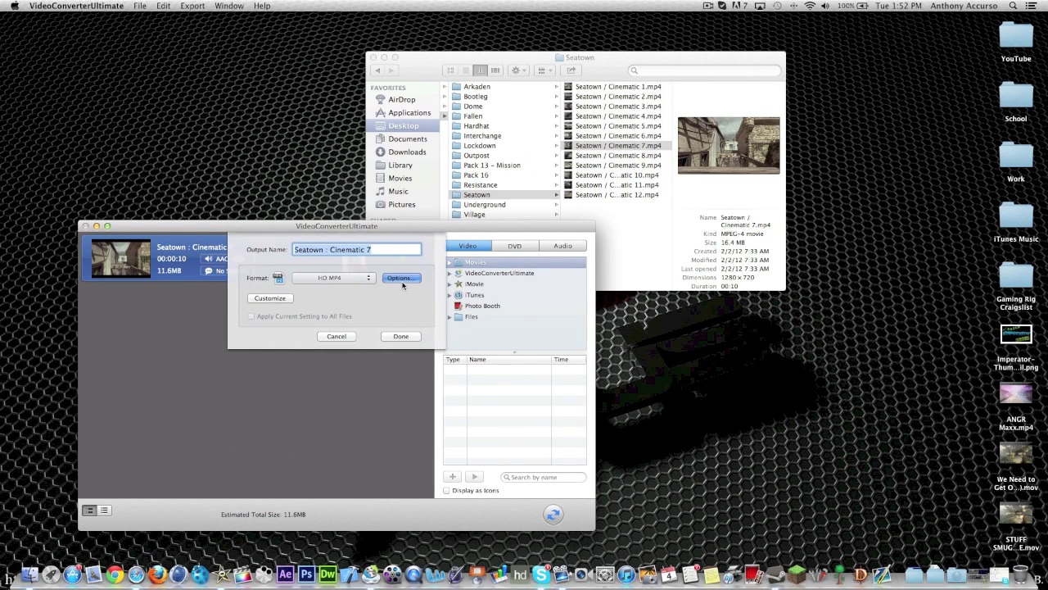
pyautogui.click(402, 279)
pyautogui.click(359, 464)
pyautogui.click(336, 278)
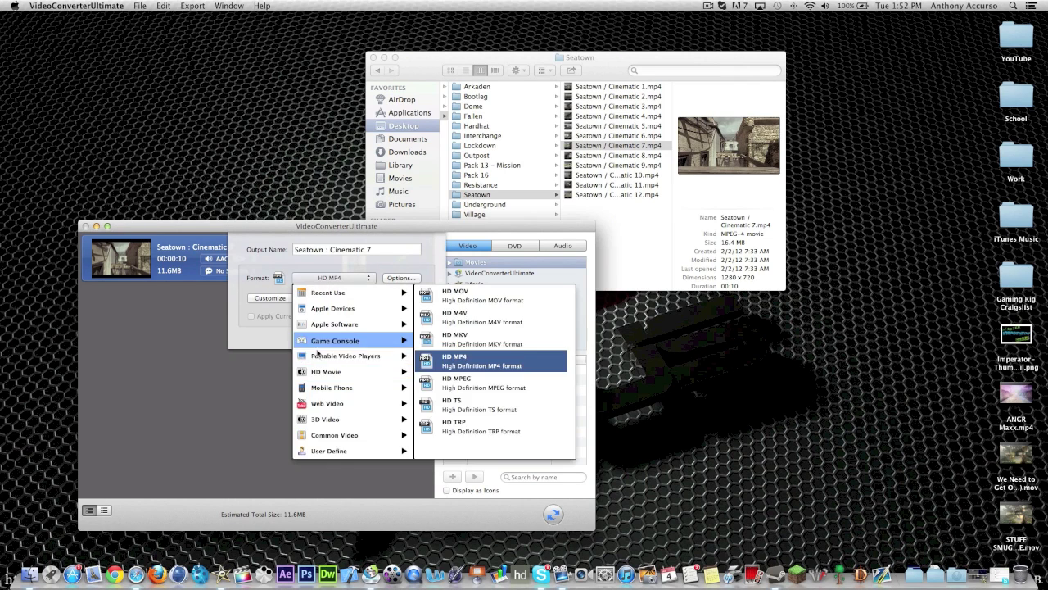
pyautogui.click(466, 295)
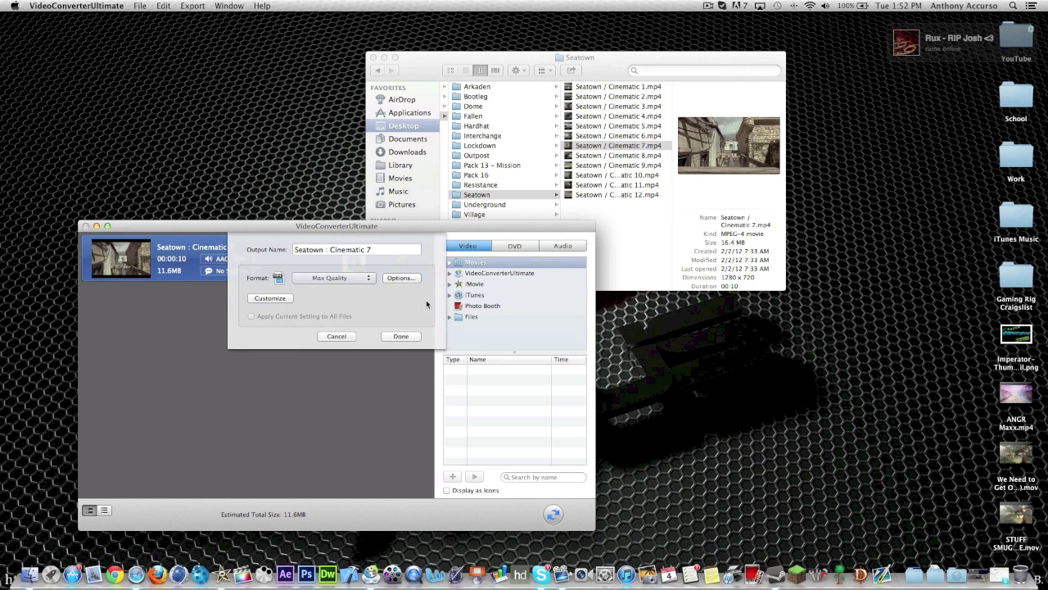
pyautogui.click(400, 337)
# - Start converting the clip and launch After Effects while the conversion runs
pyautogui.click(193, 6)
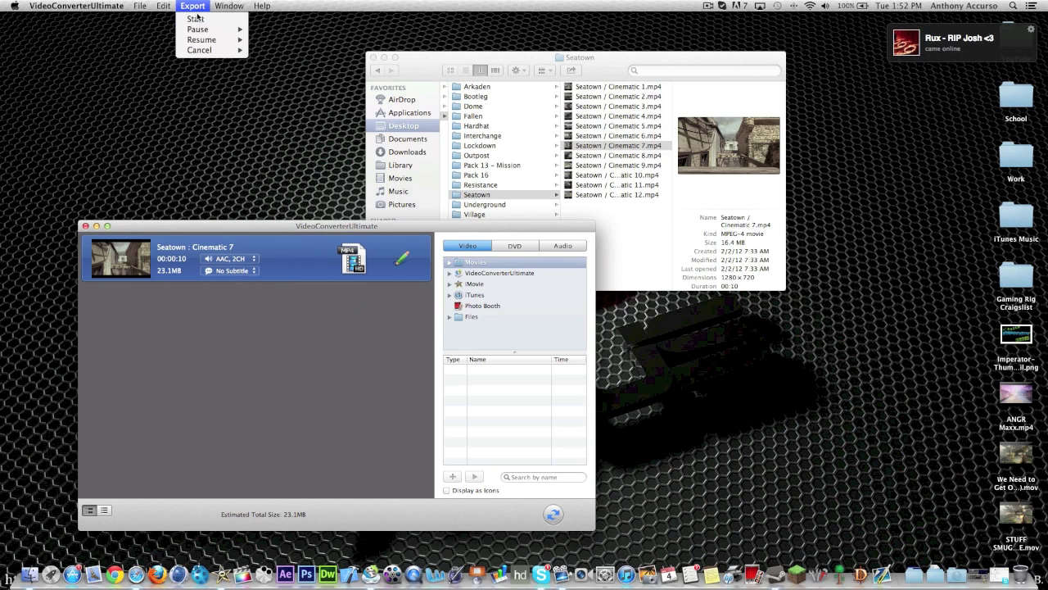
pyautogui.click(215, 19)
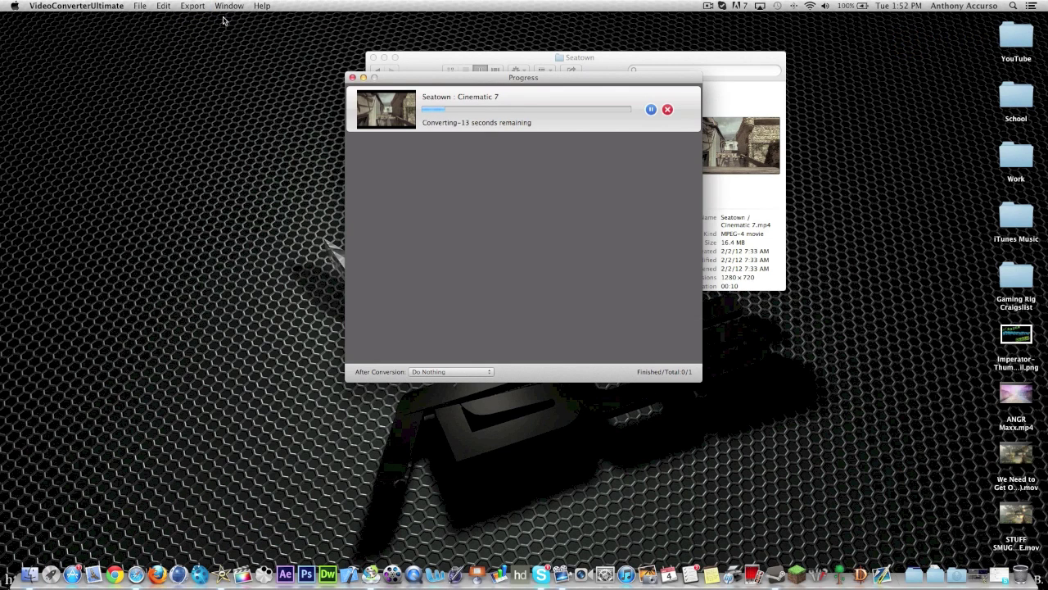
pyautogui.moveTo(424, 92); pyautogui.dragTo(229, 95)
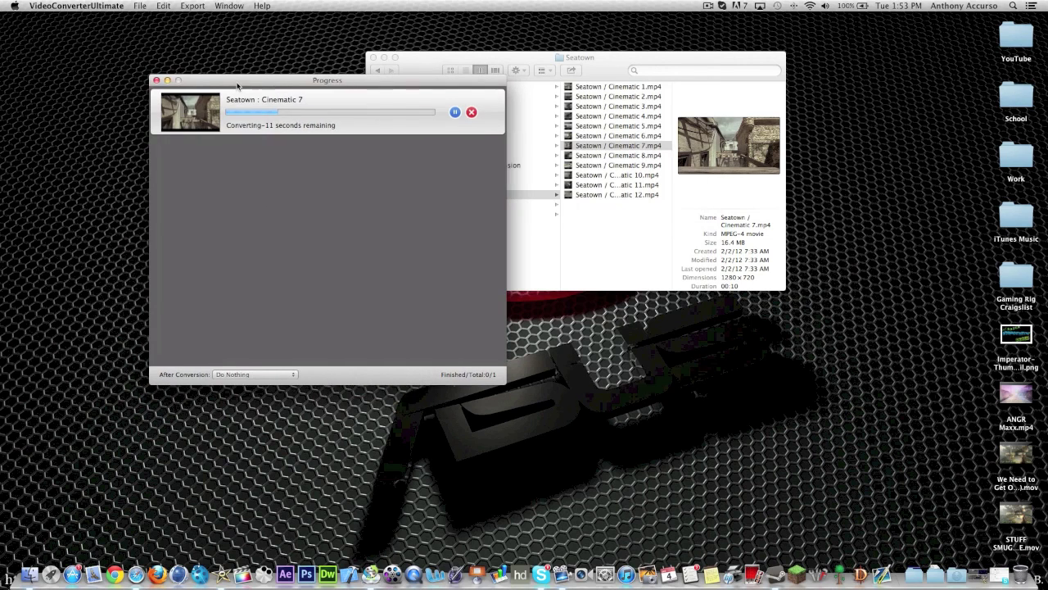
pyautogui.click(290, 575)
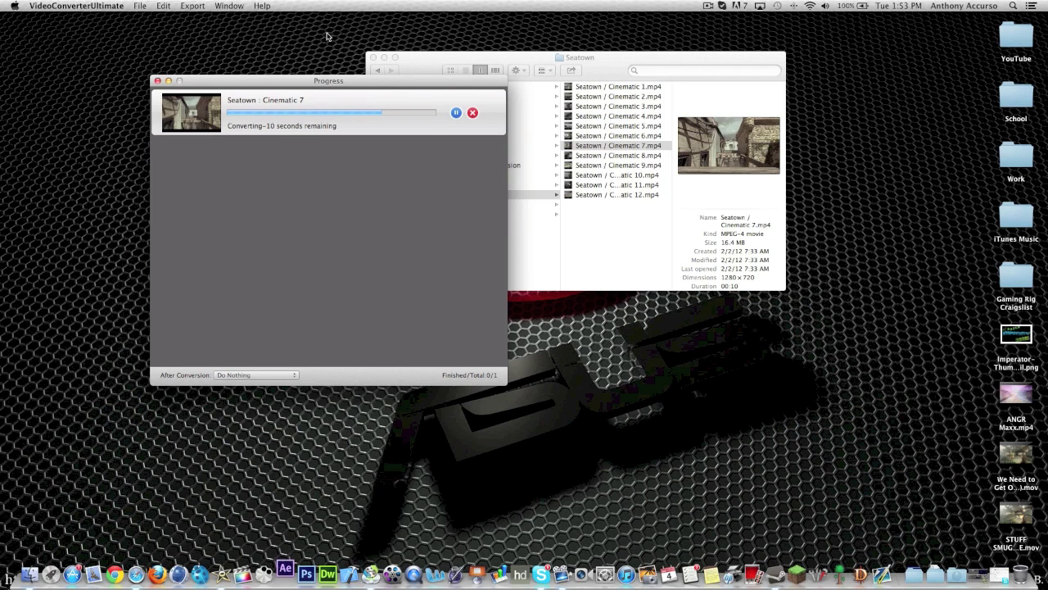
pyautogui.moveTo(327, 80); pyautogui.dragTo(316, 80)
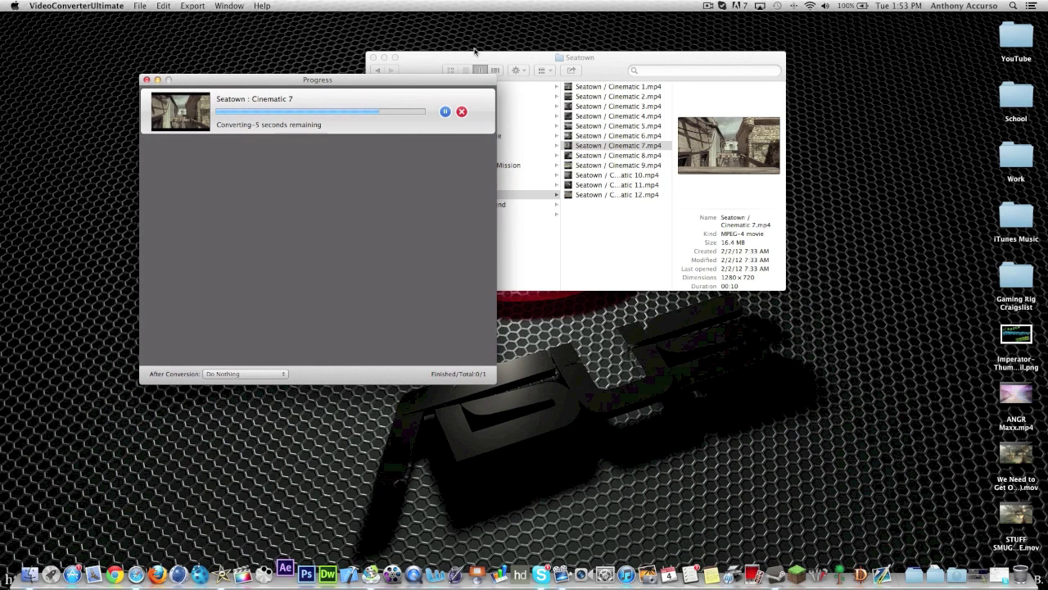
pyautogui.moveTo(399, 86); pyautogui.dragTo(390, 94)
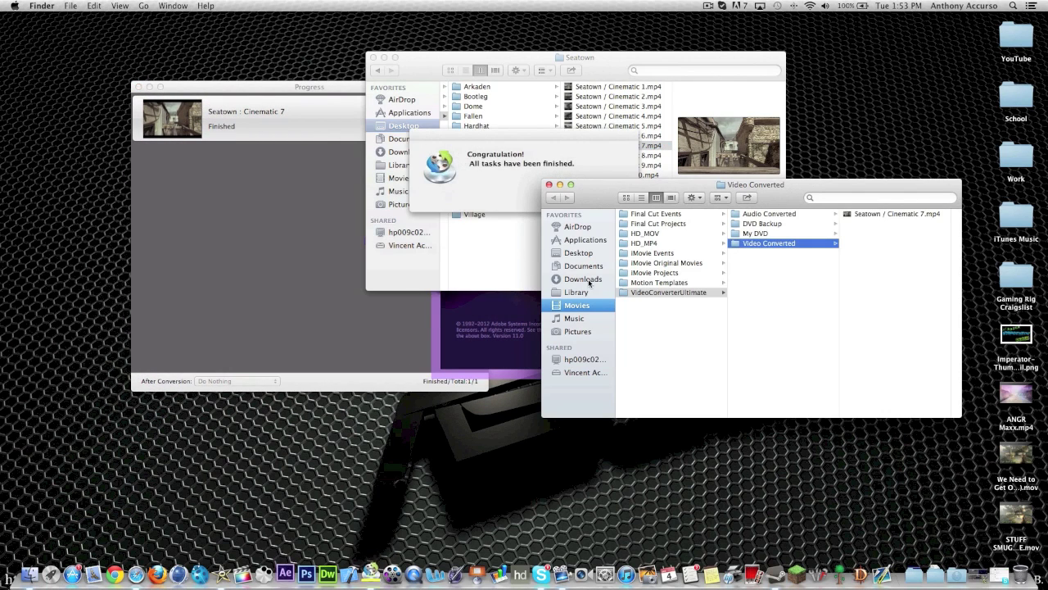
# - Dismiss the completion message and move the converted Seatown / Cinematic 7.mp4 from the Video Converted folder to the desktop
pyautogui.click(602, 174)
pyautogui.click(603, 197)
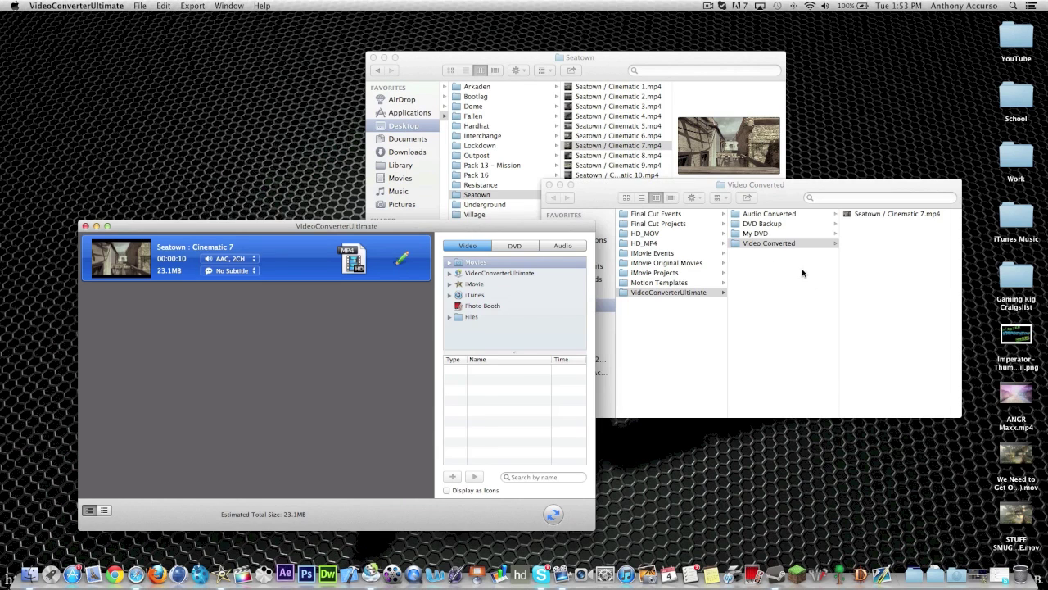
pyautogui.click(803, 275)
pyautogui.moveTo(897, 214); pyautogui.dragTo(947, 59)
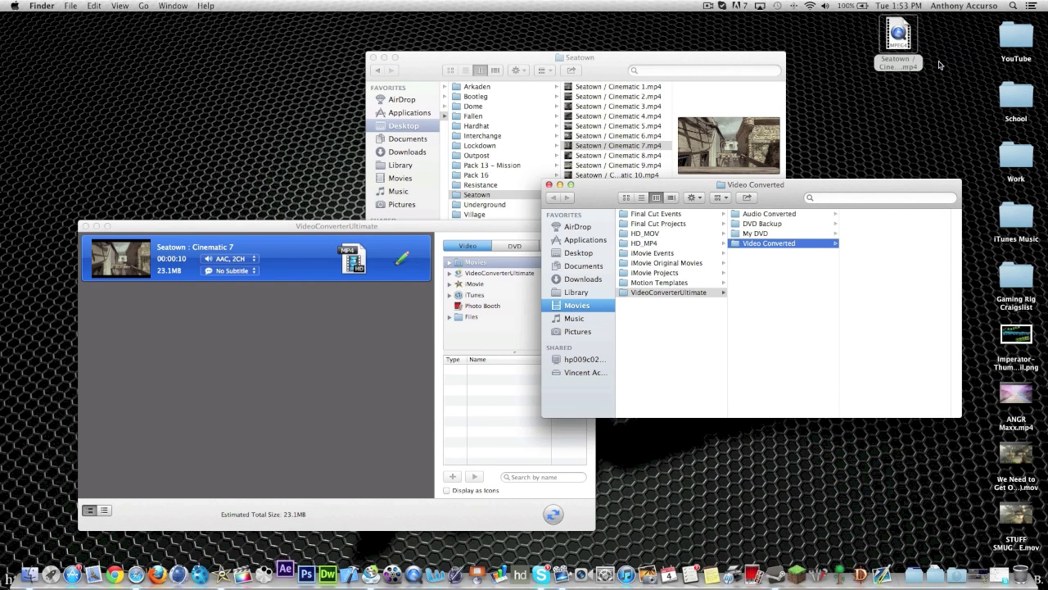
# - Place the converted clip beside the YouTube folder on the desktop and close the Finder and converter windows
pyautogui.click(548, 184)
pyautogui.click(374, 57)
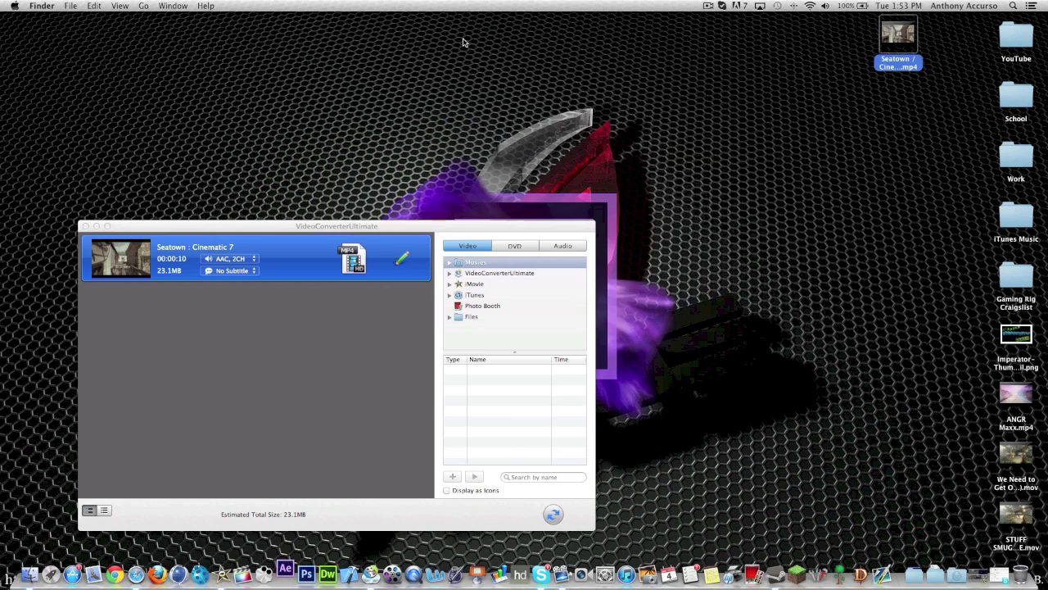
pyautogui.moveTo(889, 44); pyautogui.dragTo(947, 45)
pyautogui.click(862, 114)
pyautogui.click(83, 227)
pyautogui.click(86, 227)
pyautogui.click(559, 199)
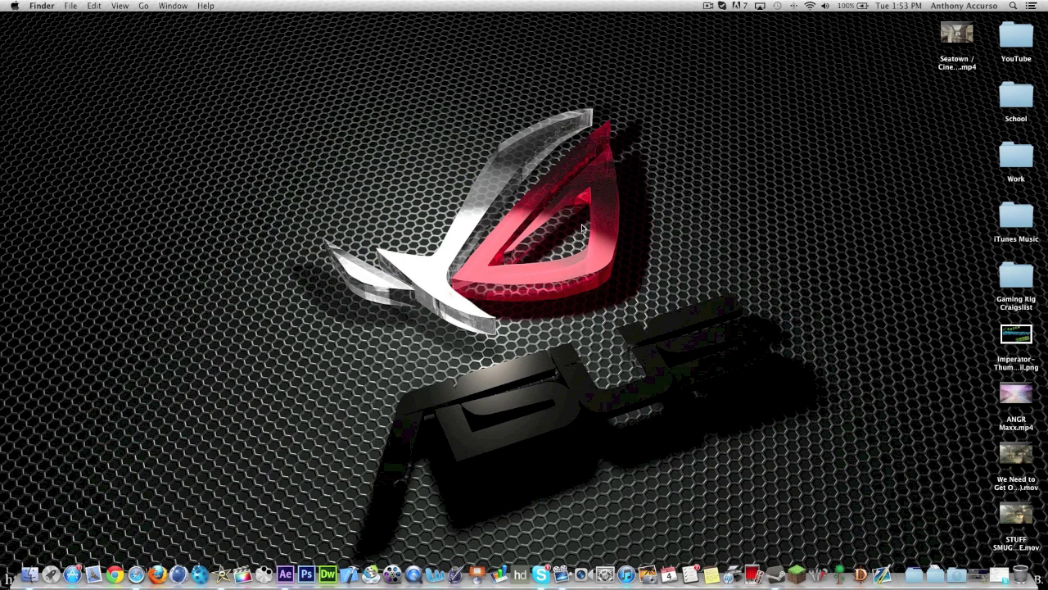
# - Switch to After Effects and enlarge its window to fill the screen
pyautogui.click(291, 579)
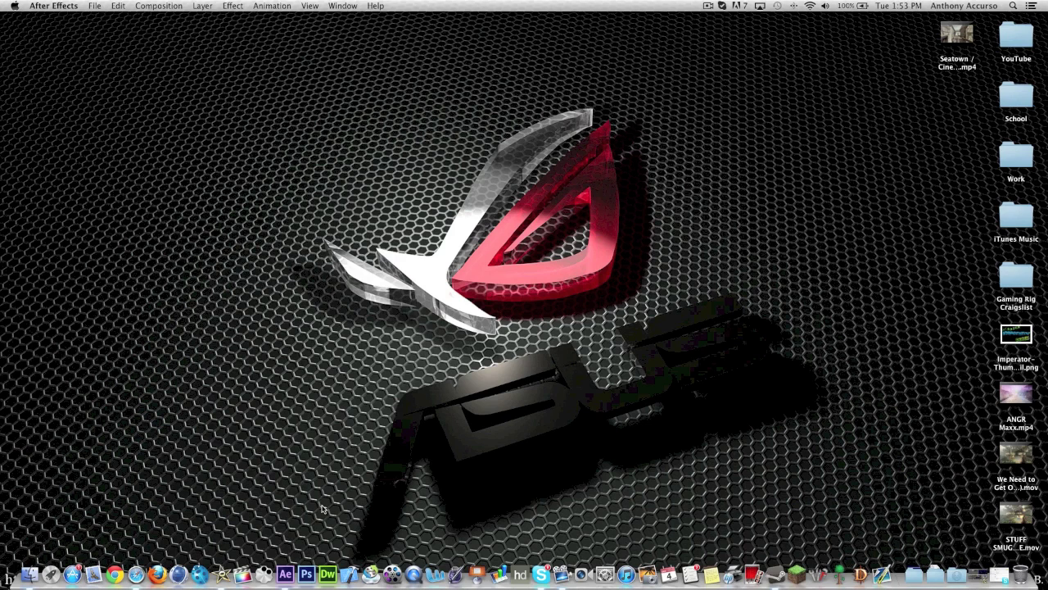
pyautogui.click(290, 580)
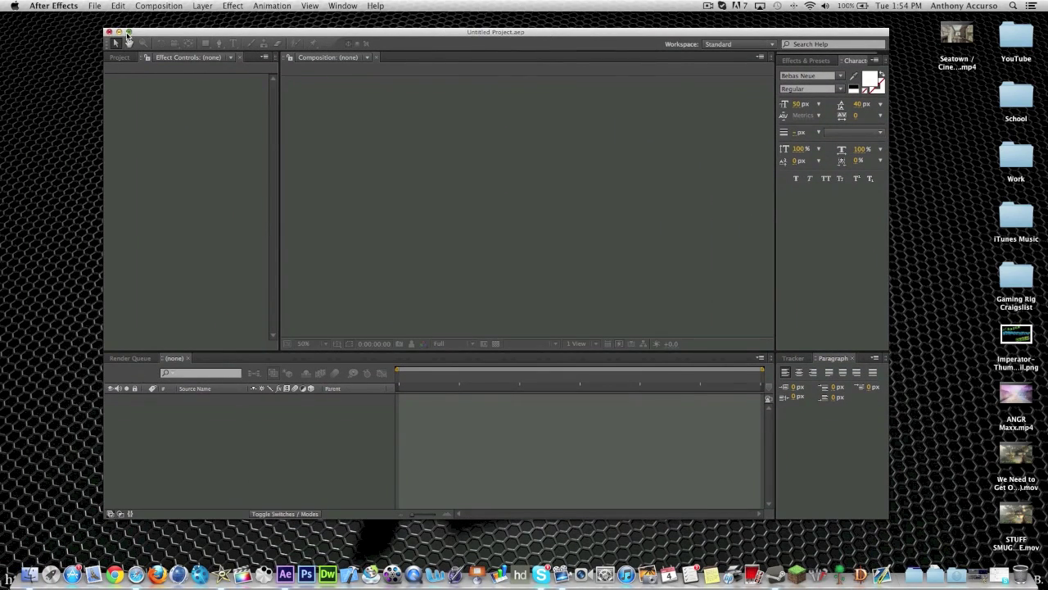
pyautogui.click(129, 32)
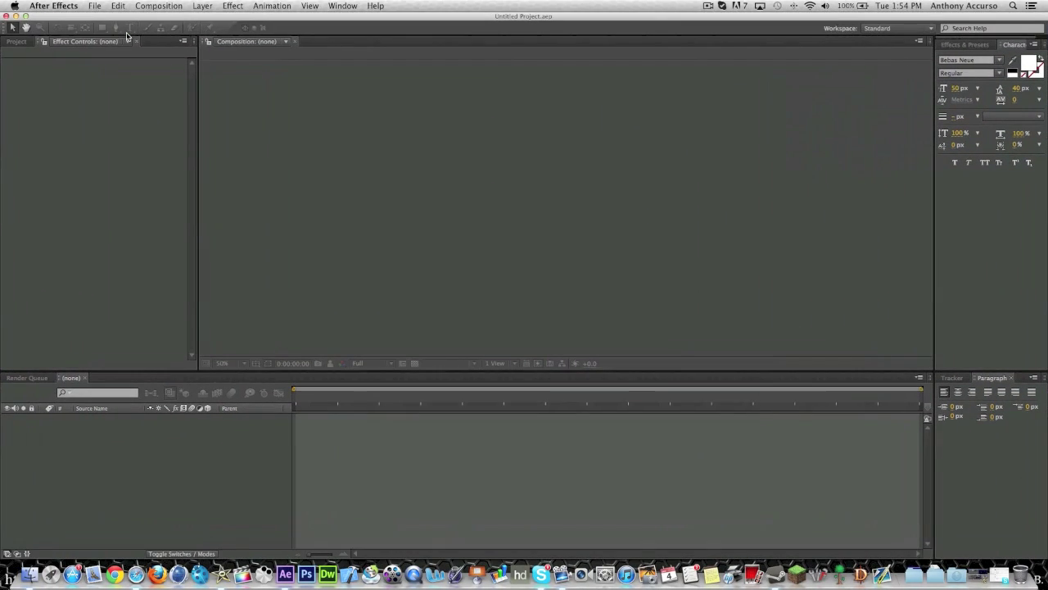
# - Import Seatown / Cinematic 7.mp4 from the desktop into the project as footage
pyautogui.click(94, 6)
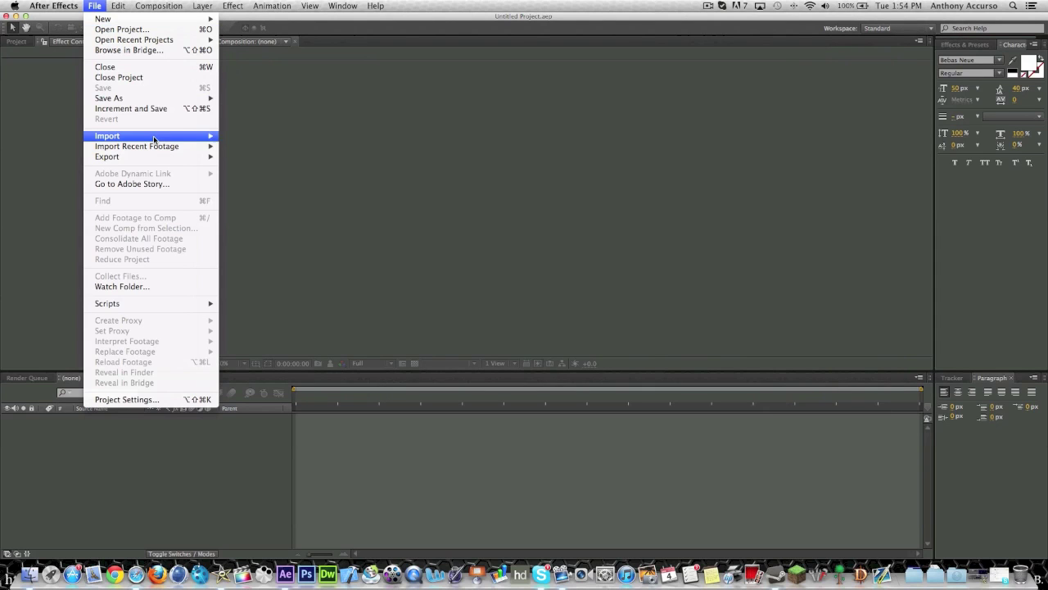
pyautogui.moveTo(158, 138)
pyautogui.click(280, 140)
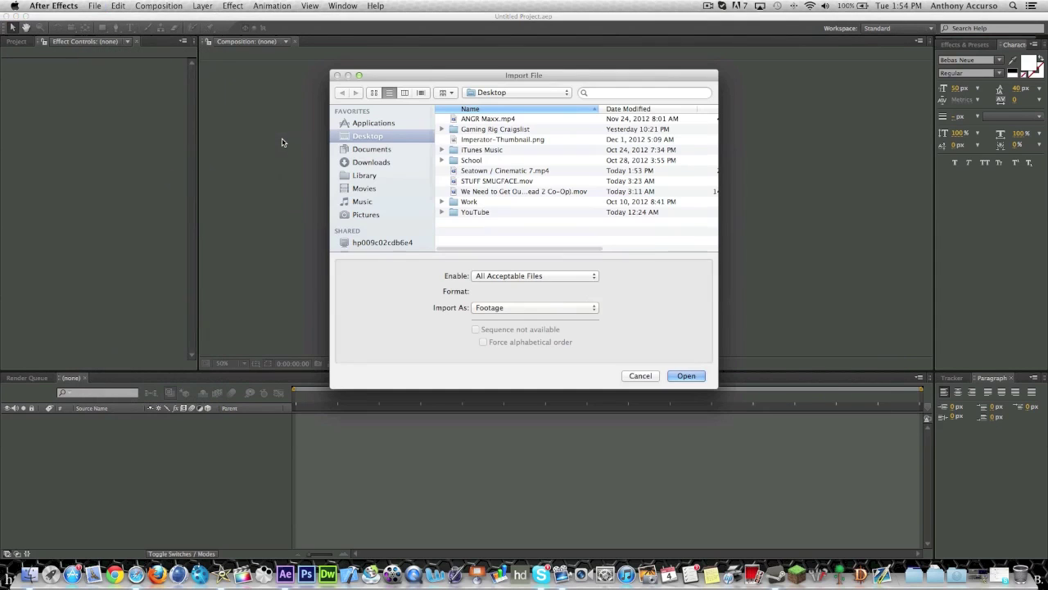
pyautogui.doubleClick(496, 171)
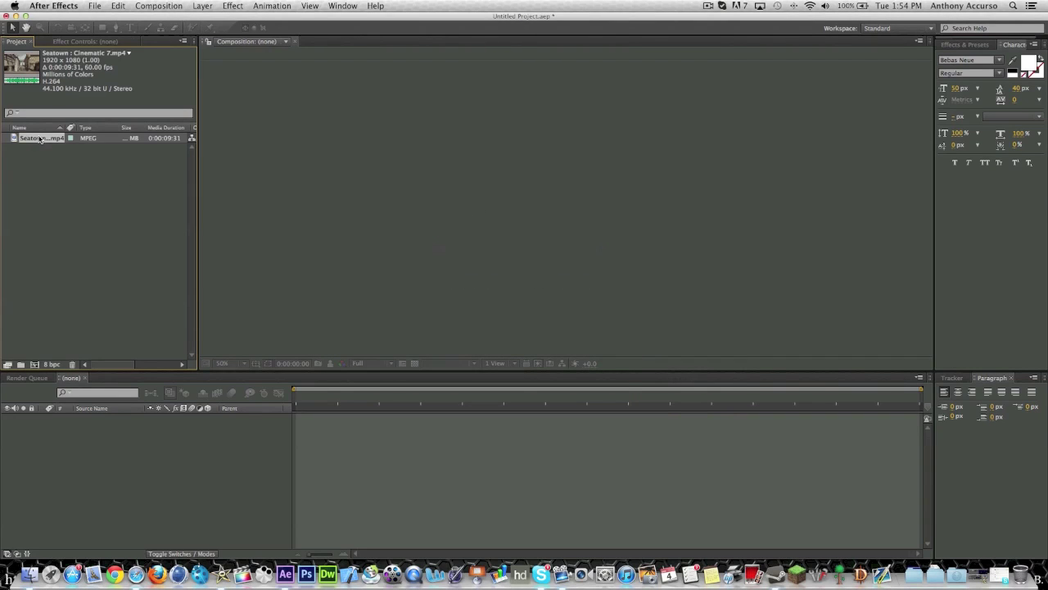
# - Create a composition from the imported Seatown clip and check its composition settings
pyautogui.moveTo(40, 141); pyautogui.dragTo(98, 472)
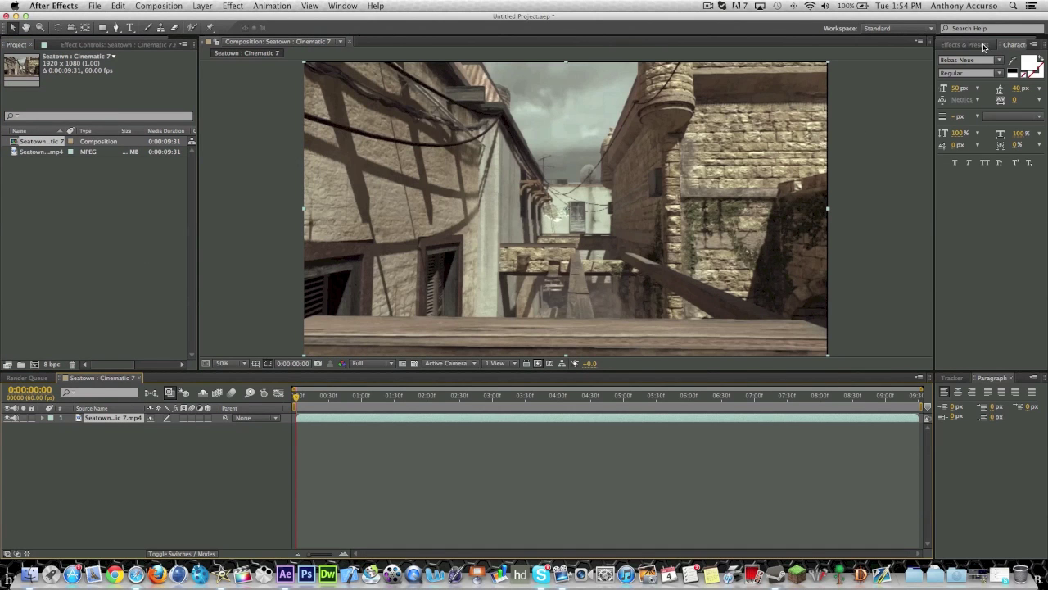
pyautogui.click(156, 6)
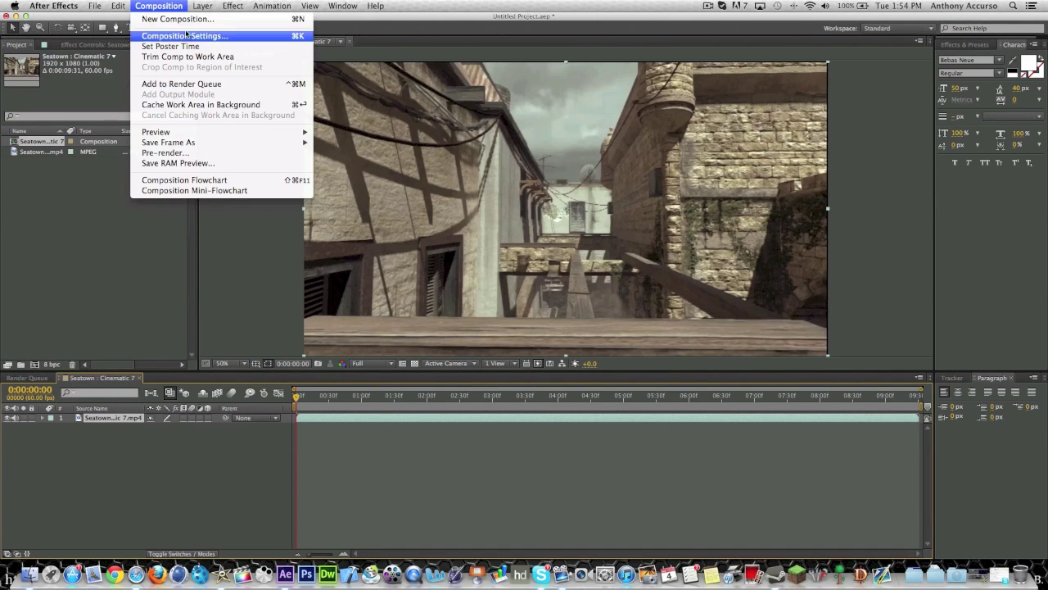
pyautogui.click(210, 37)
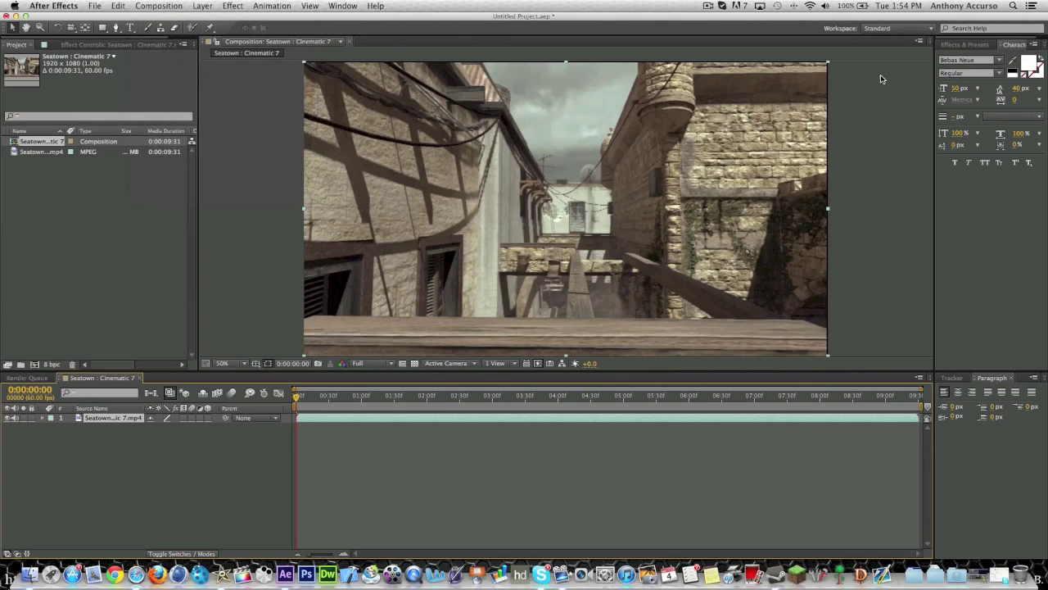
# - Show the list of effect categories in Effects & Presets
pyautogui.click(966, 45)
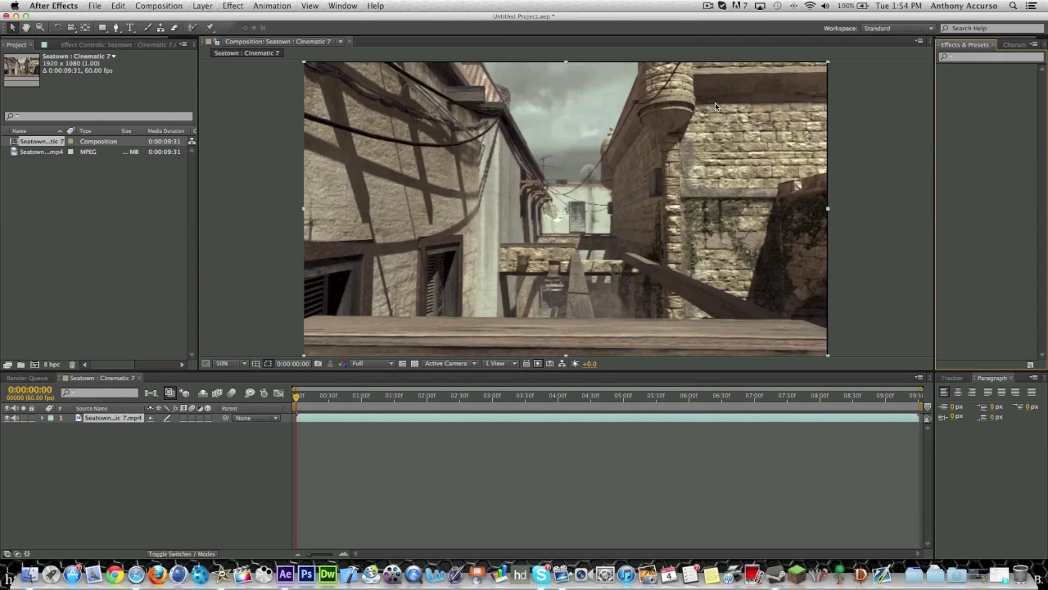
pyautogui.click(1023, 59)
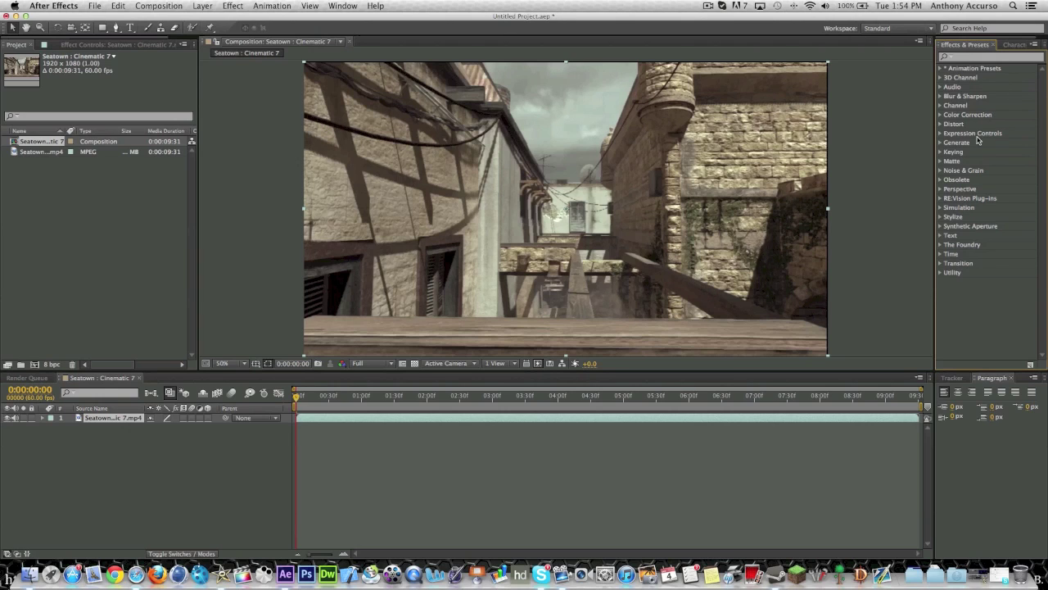
pyautogui.click(342, 6)
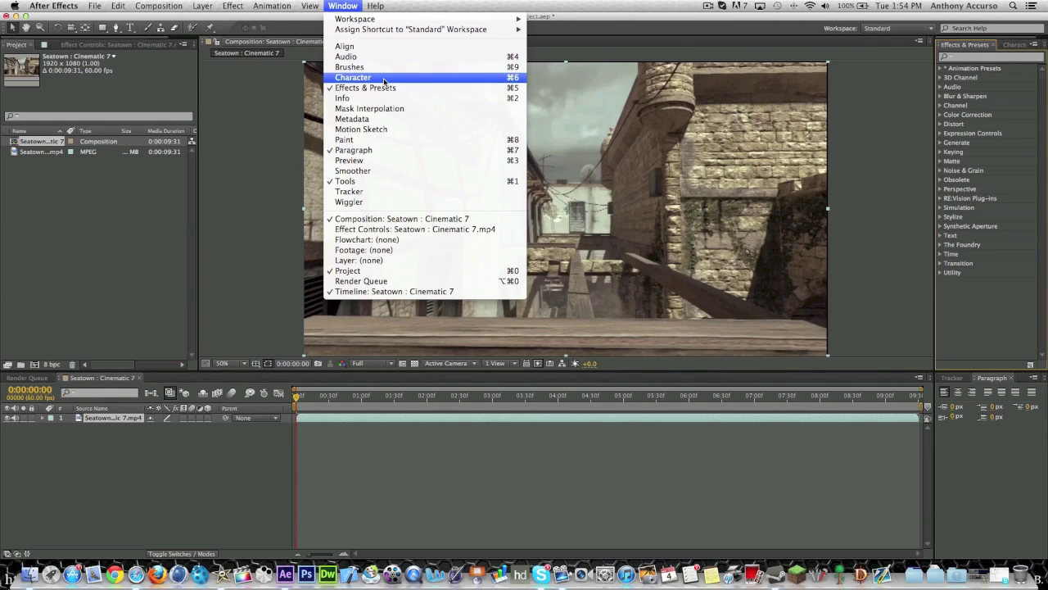
pyautogui.click(991, 318)
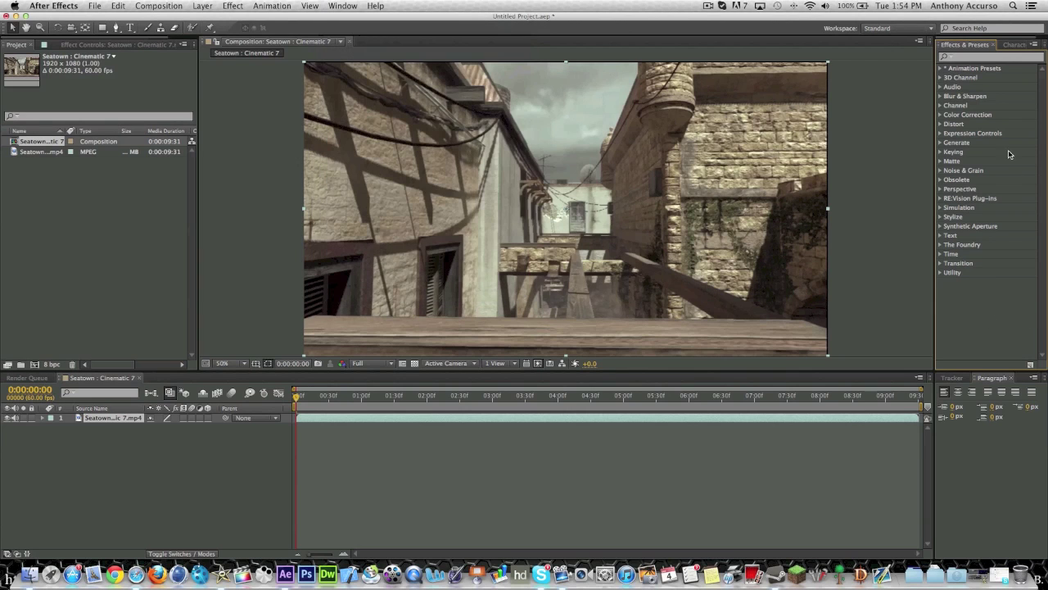
# - Search the effects for "camera", apply The Foundry's CameraTracker (1.0) to the clip layer and start Track Features
pyautogui.click(968, 58)
pyautogui.write('camera')
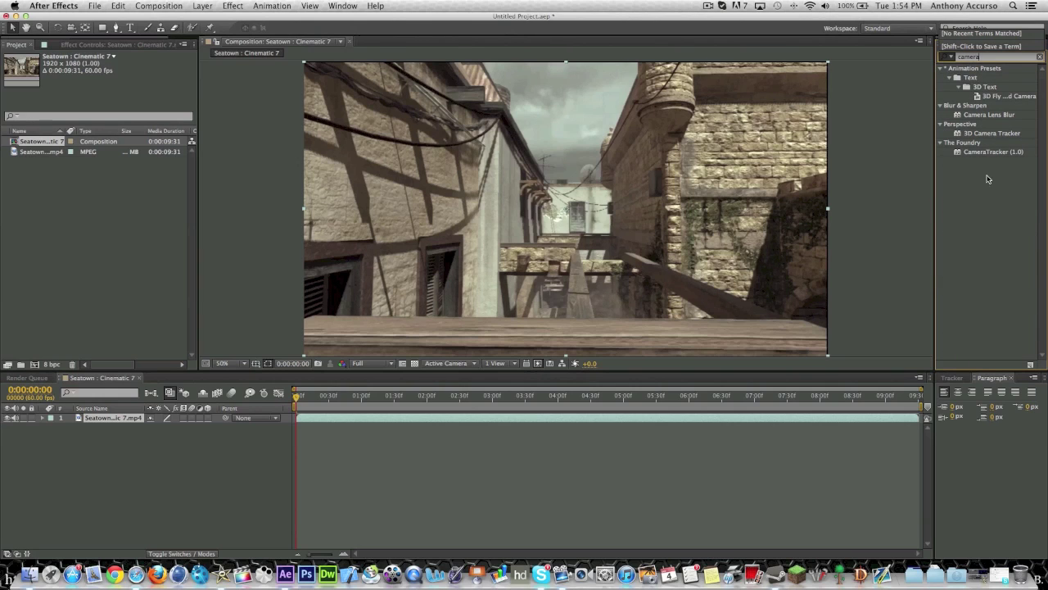
pyautogui.moveTo(991, 151); pyautogui.dragTo(117, 423)
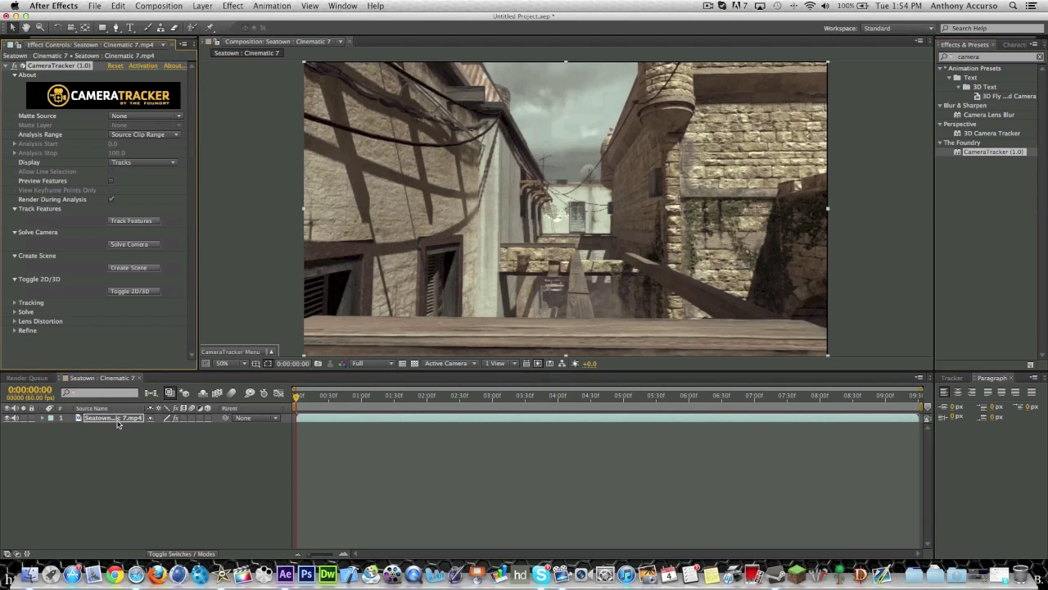
pyautogui.click(134, 226)
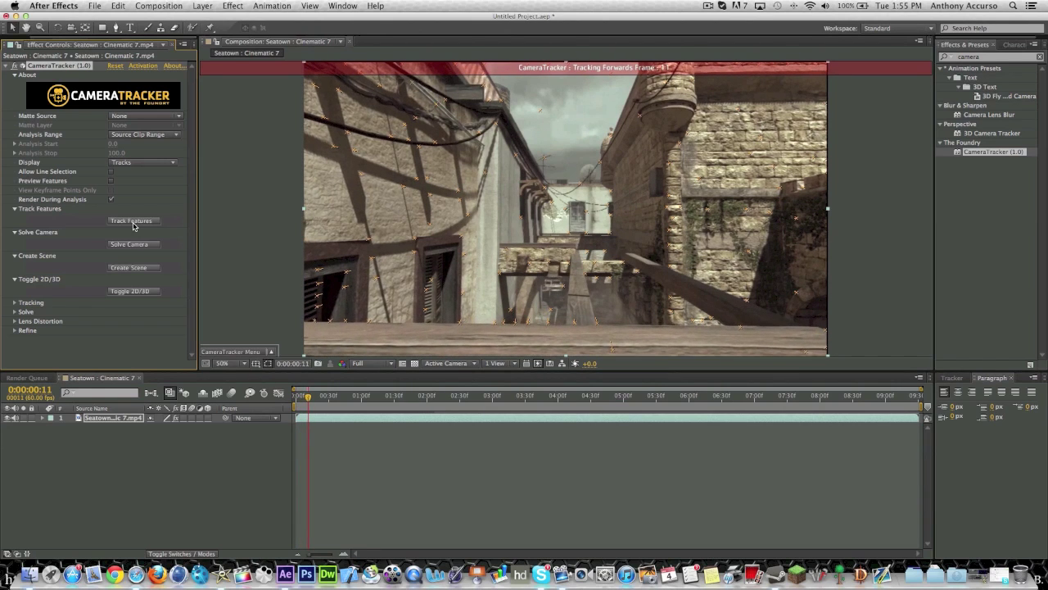
pyautogui.click(708, 6)
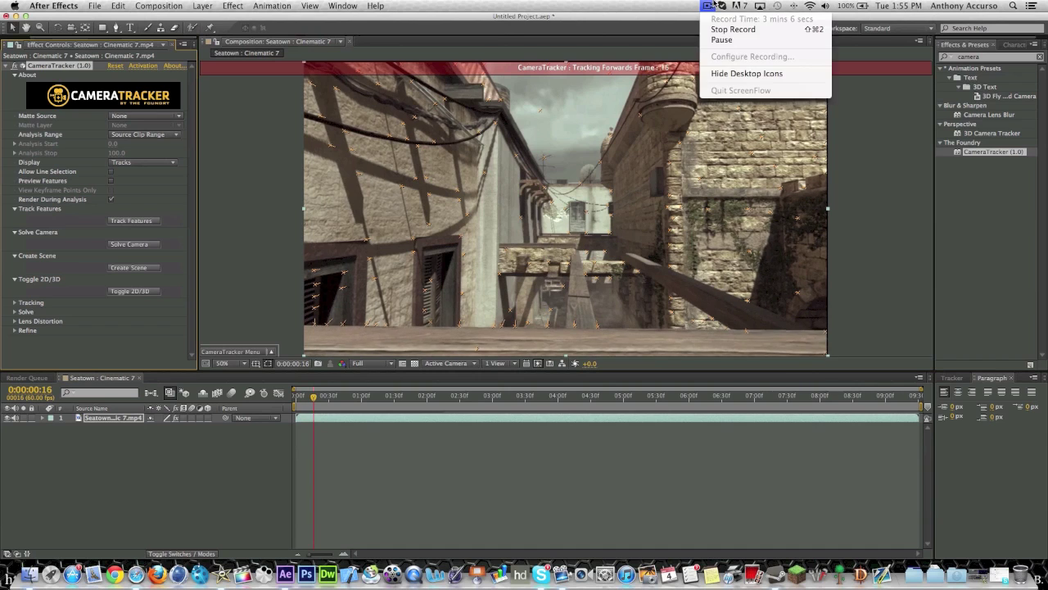
pyautogui.click(723, 41)
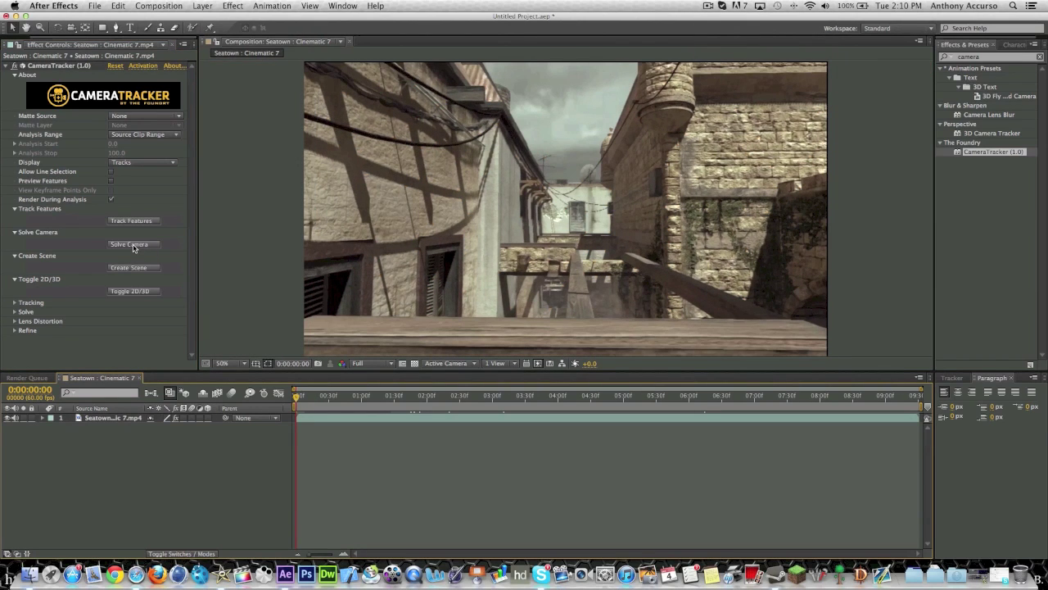
# - Solve the camera from the tracked features of the Seatown clip
pyautogui.click(131, 244)
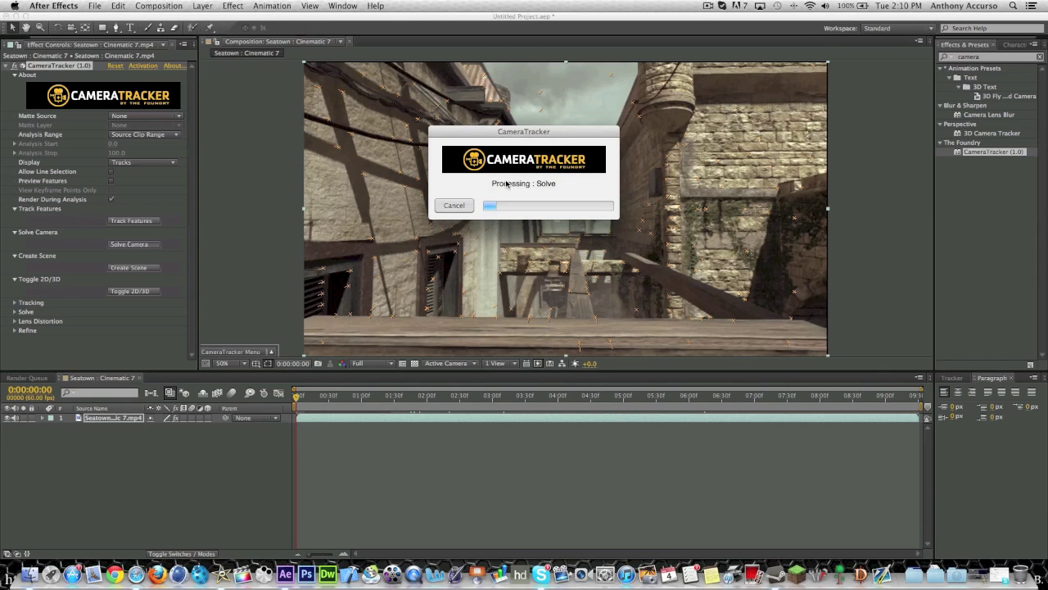
pyautogui.click(711, 4)
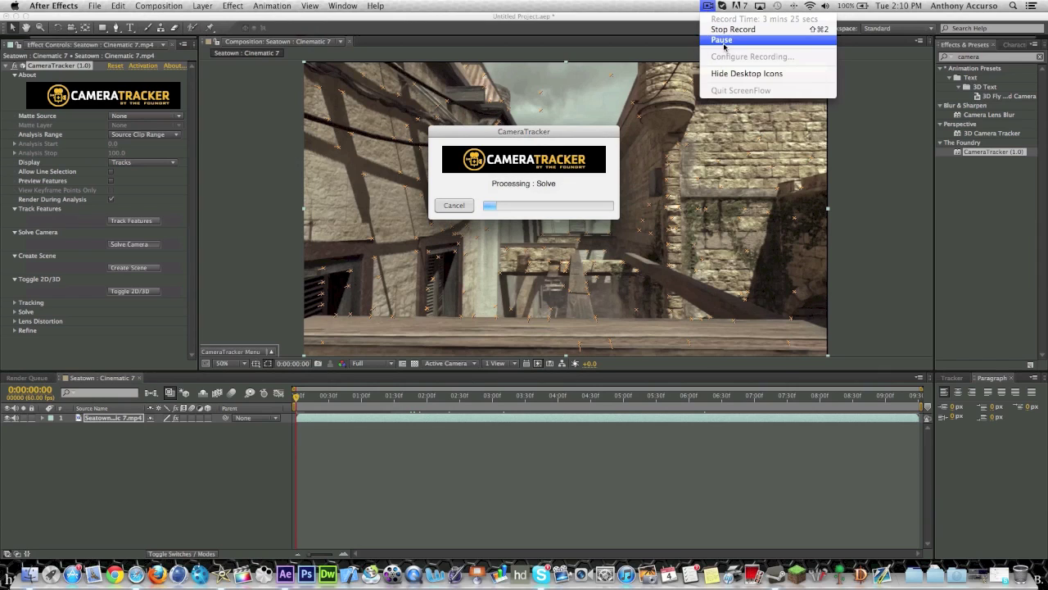
pyautogui.click(720, 40)
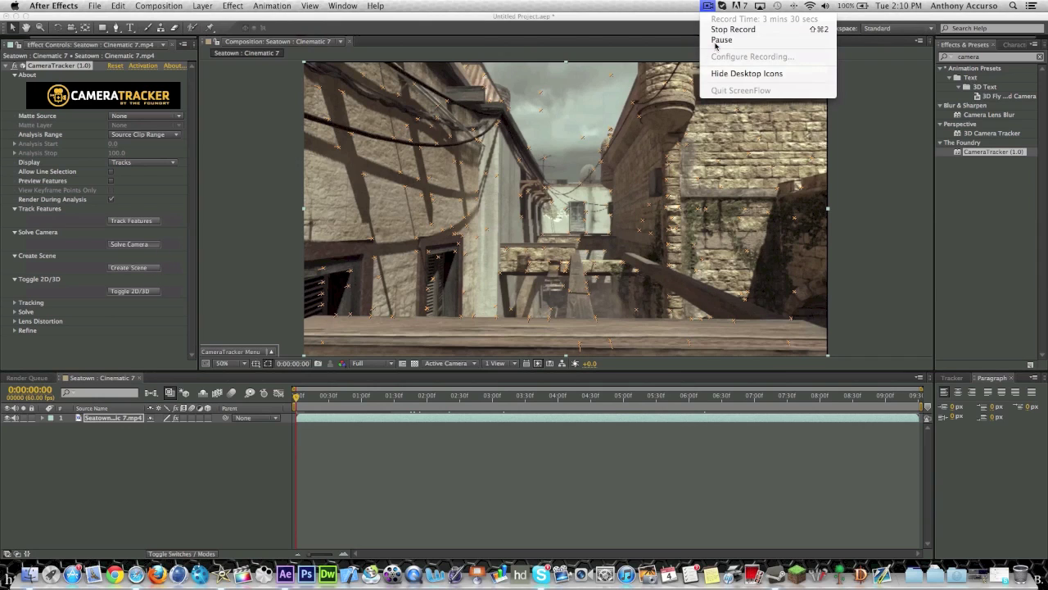
pyautogui.click(715, 41)
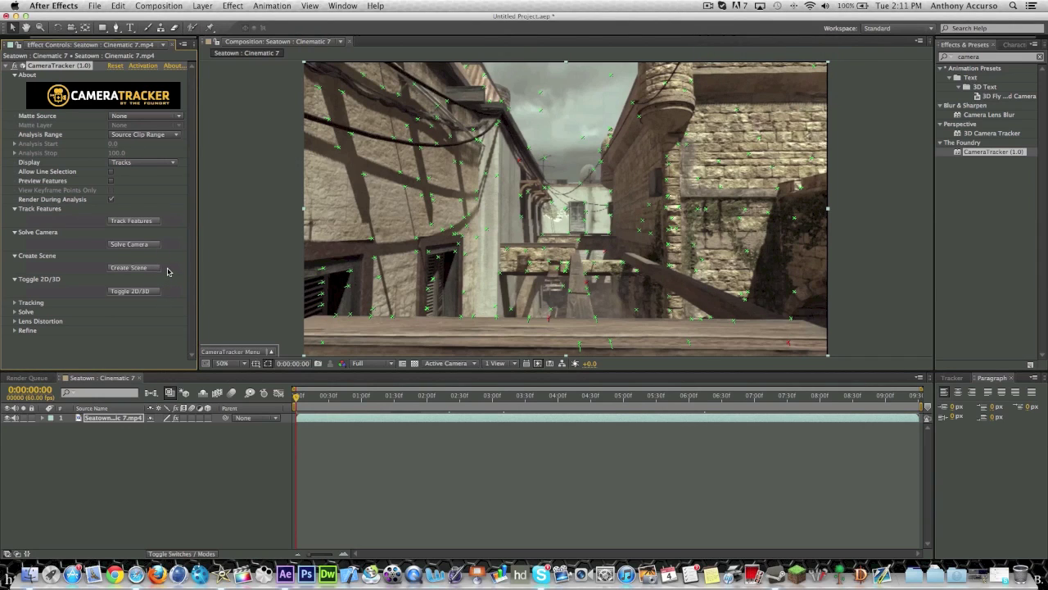
# - Create the CameraTracker scene from the solved camera and play the composition to check the track points
pyautogui.click(145, 268)
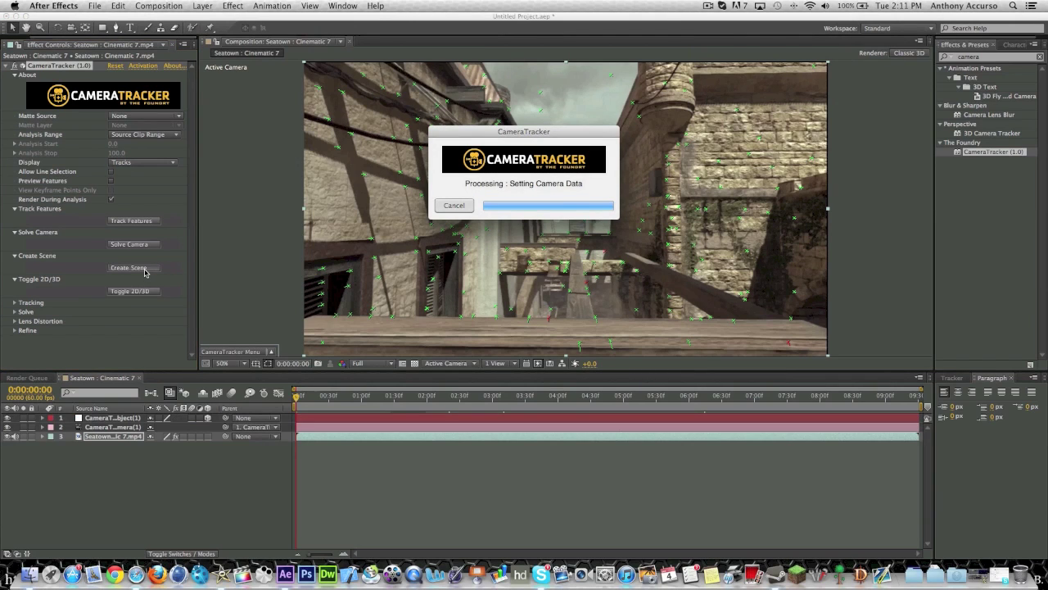
pyautogui.click(705, 5)
pyautogui.click(551, 233)
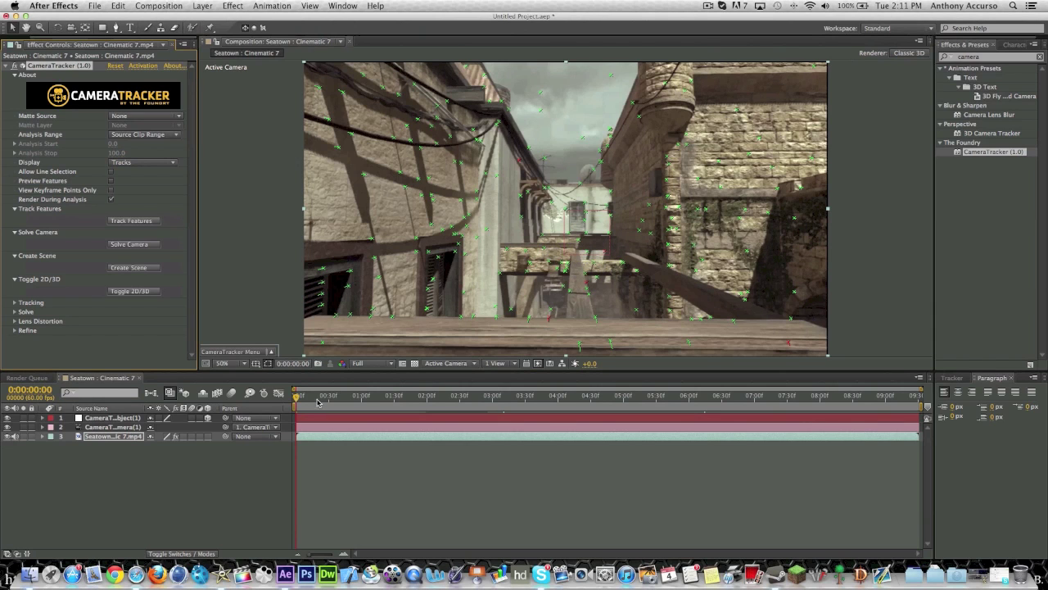
pyautogui.press('space')
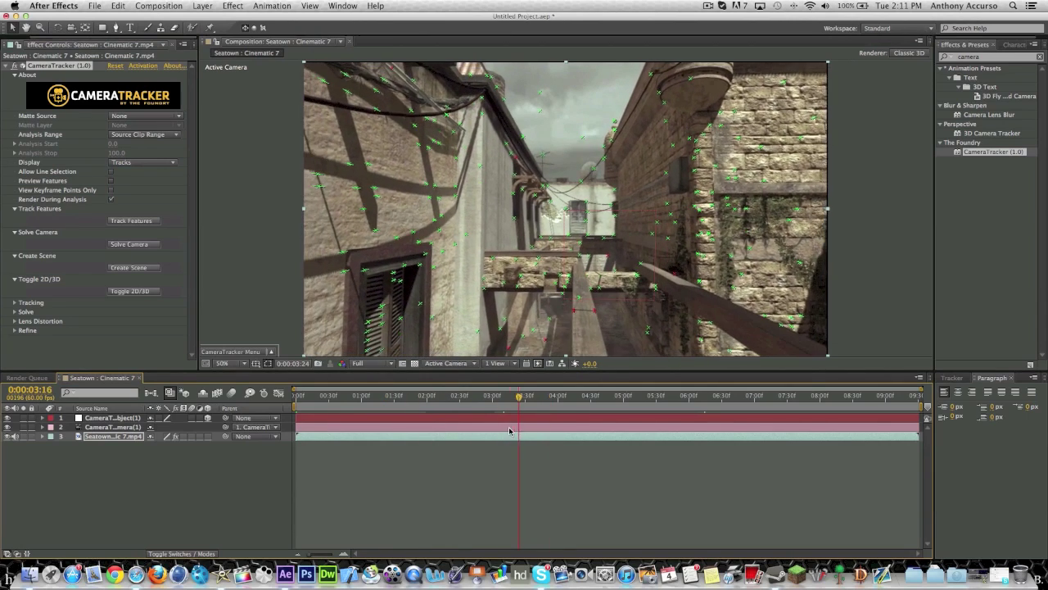
pyautogui.press('space')
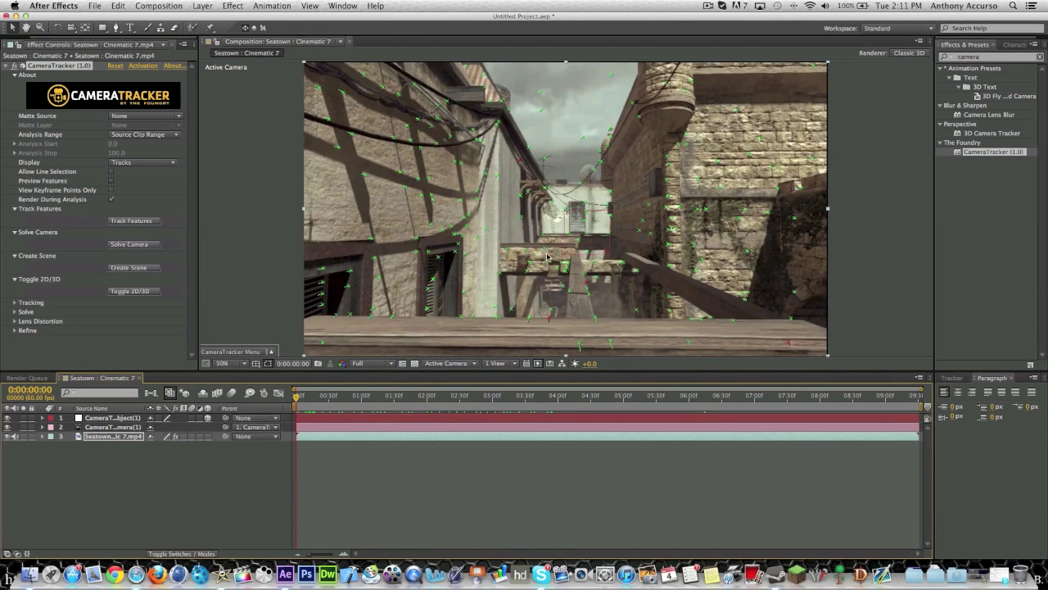
# - Select a track point on the top edge of the stone bridge and set it as the ground plane origin
pyautogui.moveTo(545, 250)
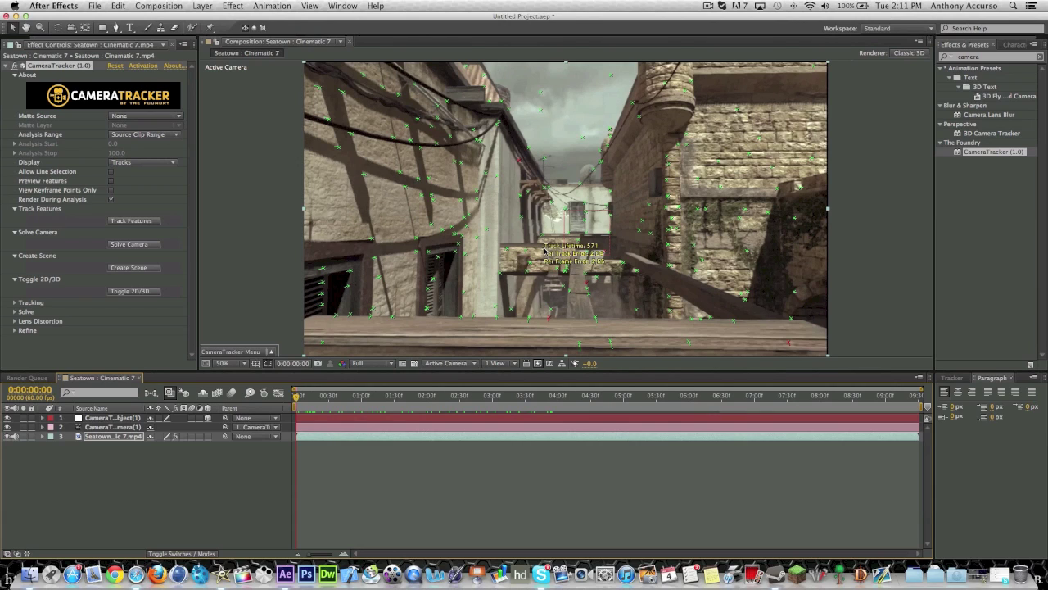
pyautogui.rightClick(545, 250)
pyautogui.moveTo(574, 274)
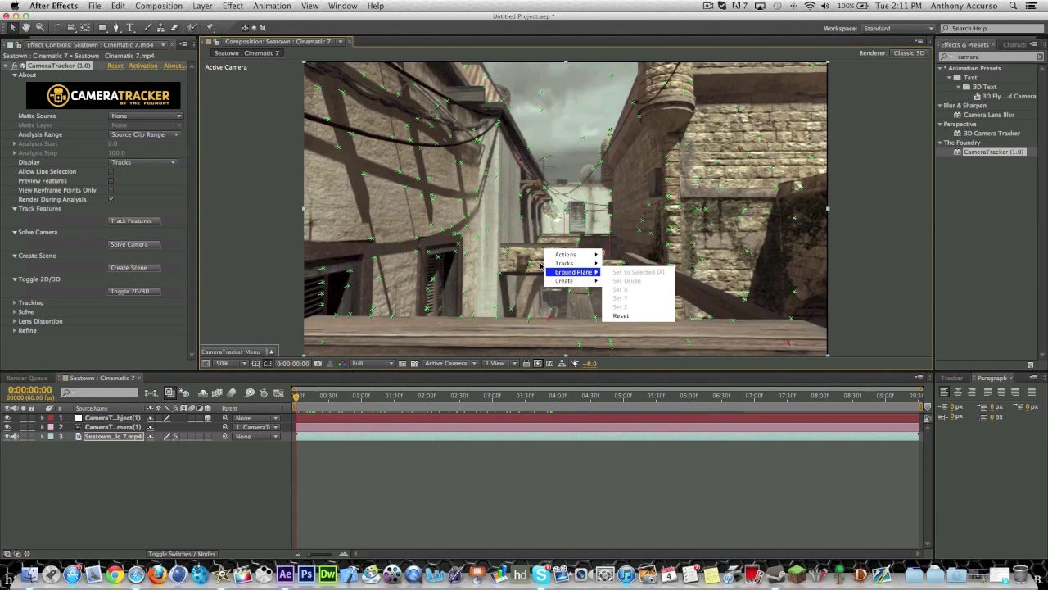
pyautogui.click(540, 266)
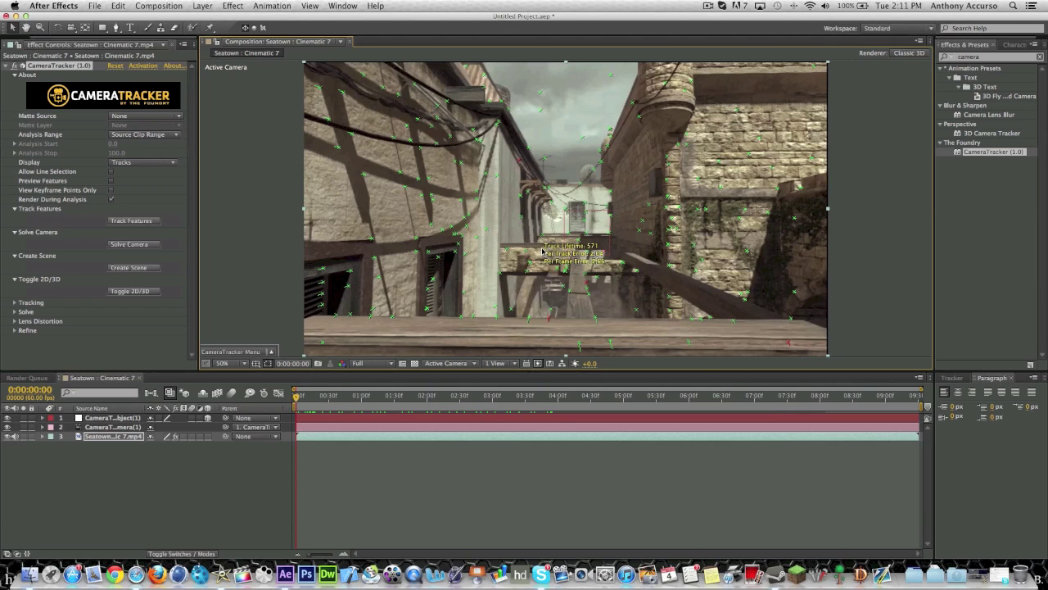
pyautogui.rightClick(542, 251)
pyautogui.moveTo(569, 274)
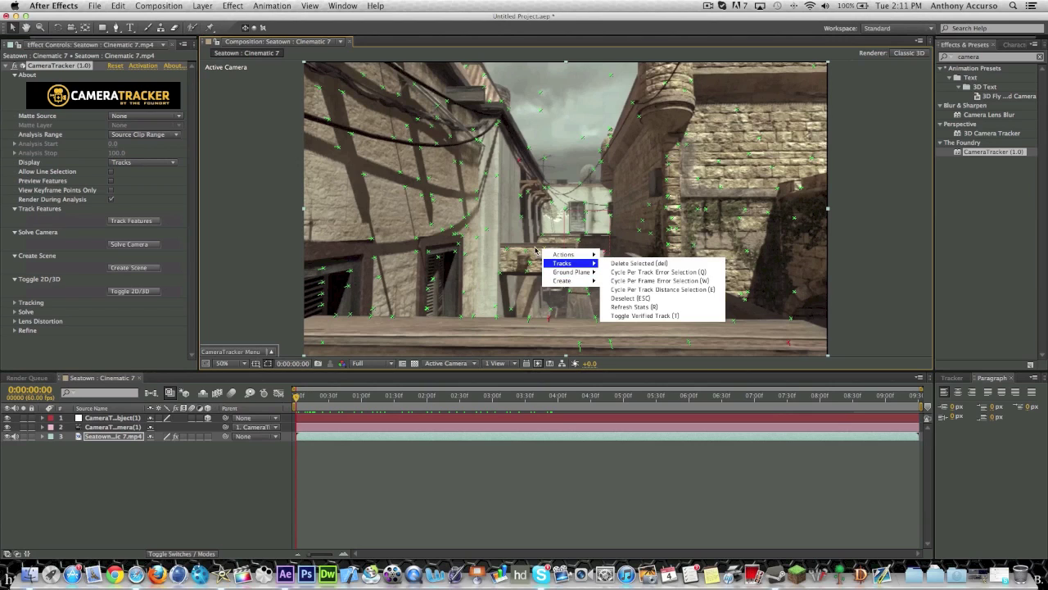
pyautogui.click(544, 252)
pyautogui.rightClick(544, 251)
pyautogui.moveTo(570, 273)
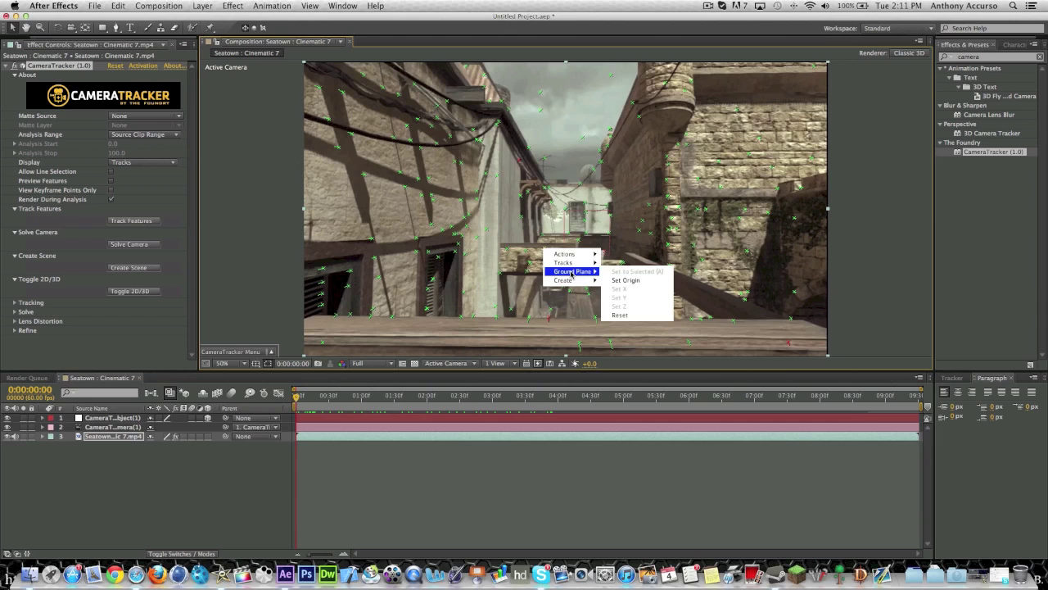
pyautogui.click(628, 283)
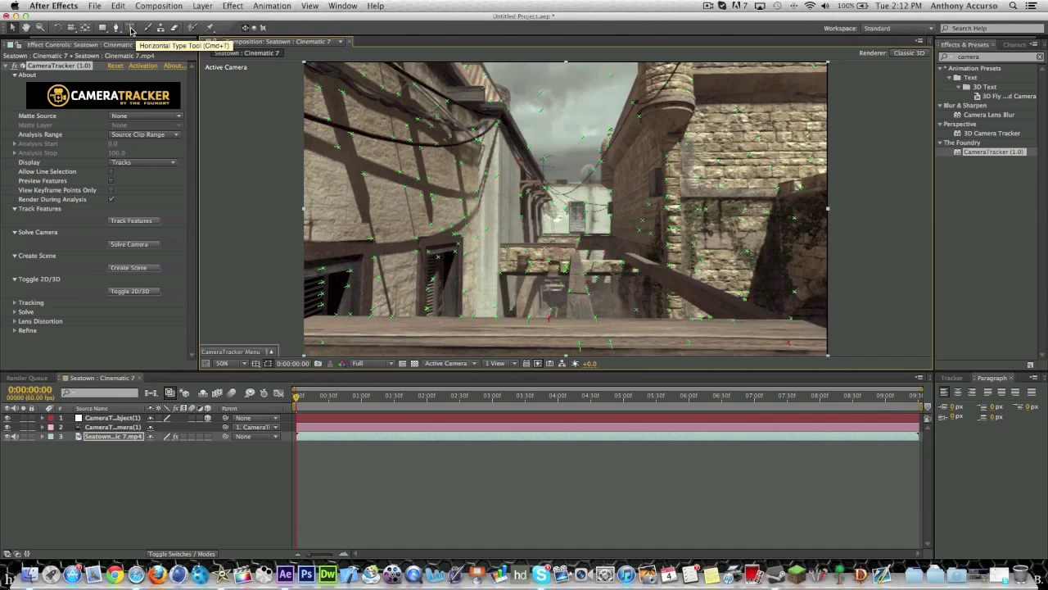
# - Add a horizontal text layer reading MOTION TRACKING in the composition
pyautogui.click(131, 28)
pyautogui.click(574, 301)
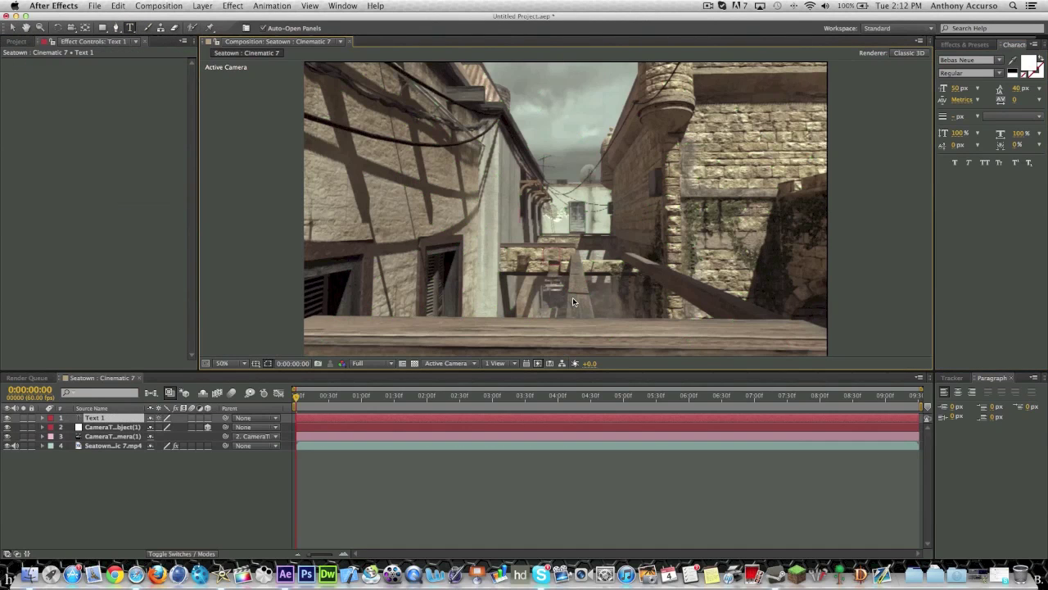
pyautogui.write('MOTION TRACKING')
# - Set the fill colour of the MOTION TRACKING text to black (000000)
pyautogui.click(1030, 62)
pyautogui.moveTo(101, 237); pyautogui.dragTo(342, 363)
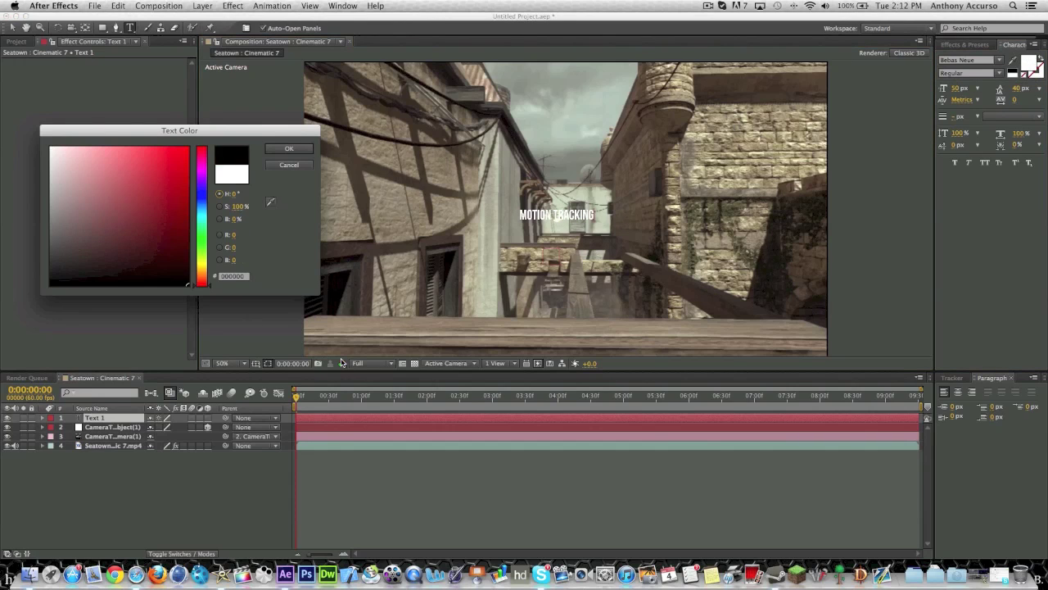
pyautogui.click(289, 150)
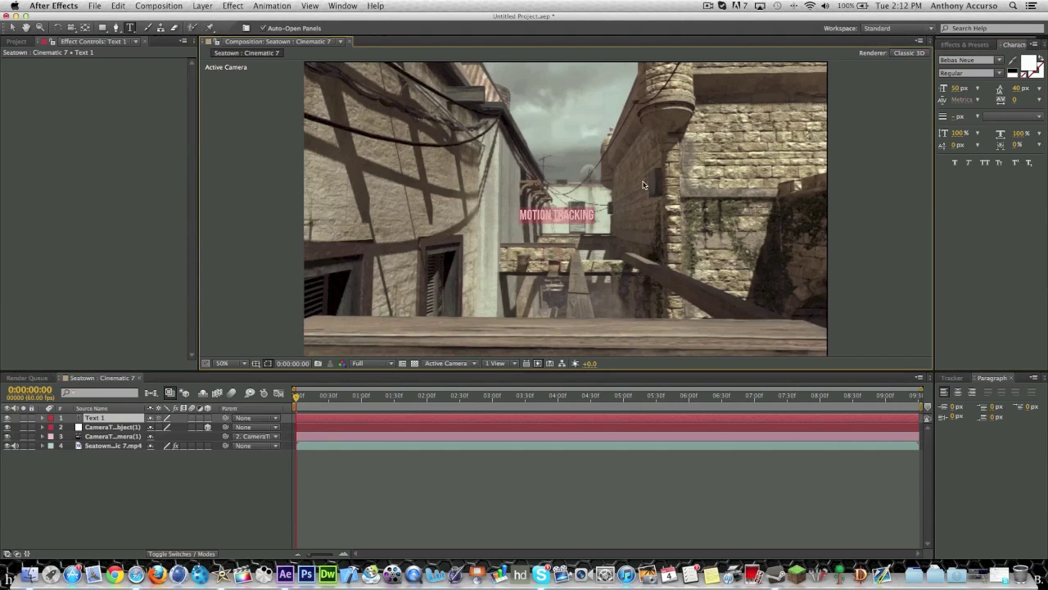
pyautogui.click(1033, 66)
pyautogui.click(117, 243)
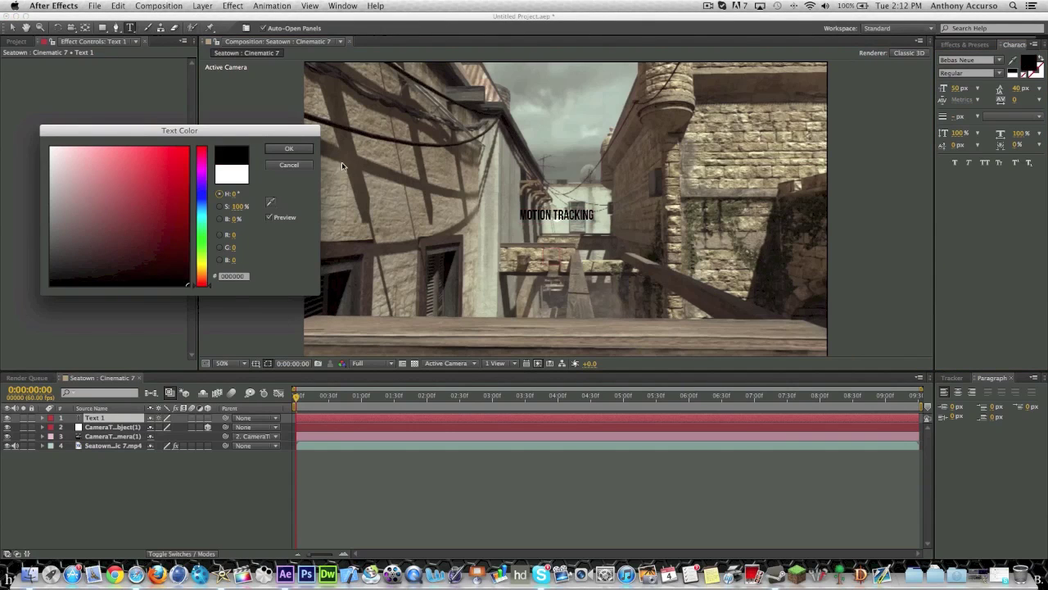
pyautogui.click(279, 152)
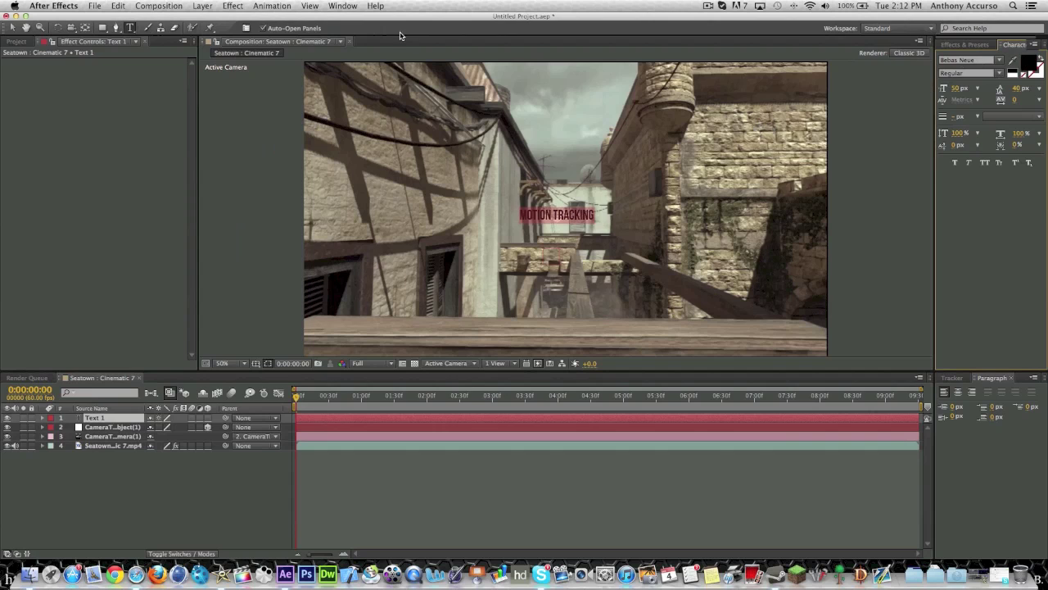
# - Set the fill colour of the MOTION TRACKING text to red (FF0000)
pyautogui.click(1037, 61)
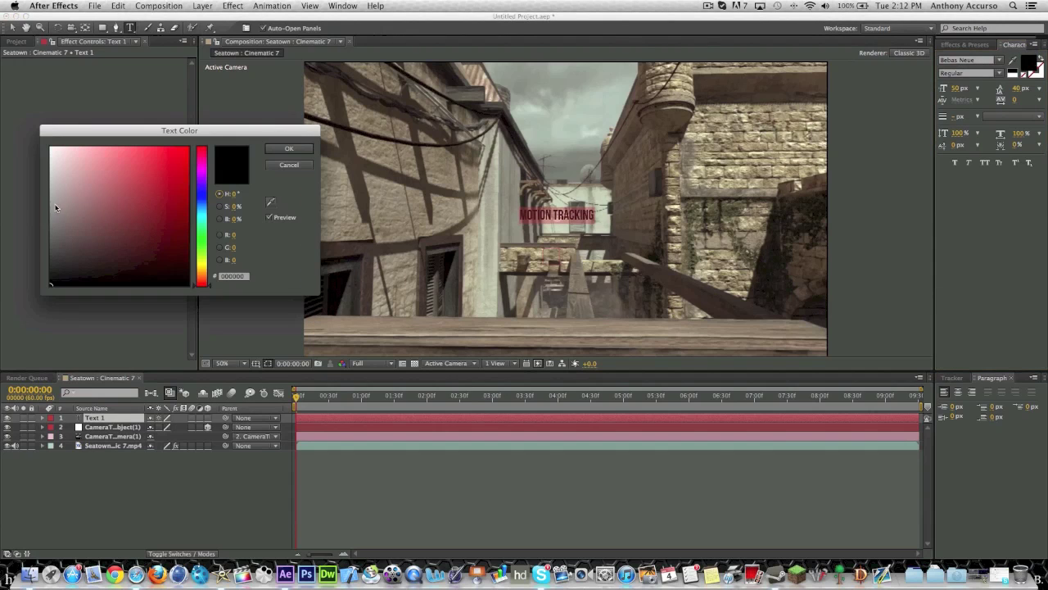
pyautogui.click(50, 148)
pyautogui.click(204, 148)
pyautogui.click(189, 166)
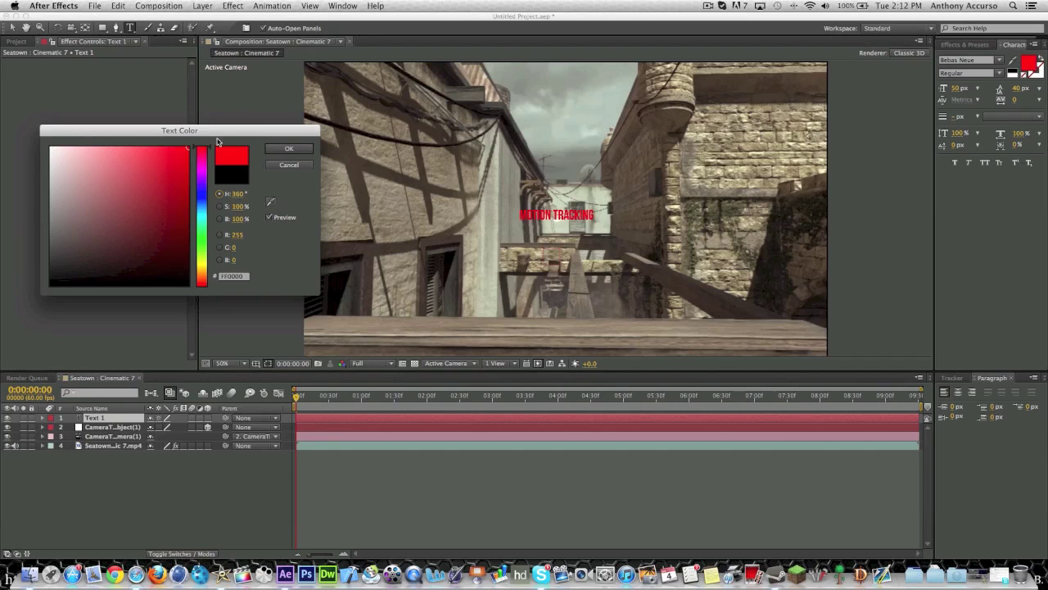
pyautogui.click(289, 148)
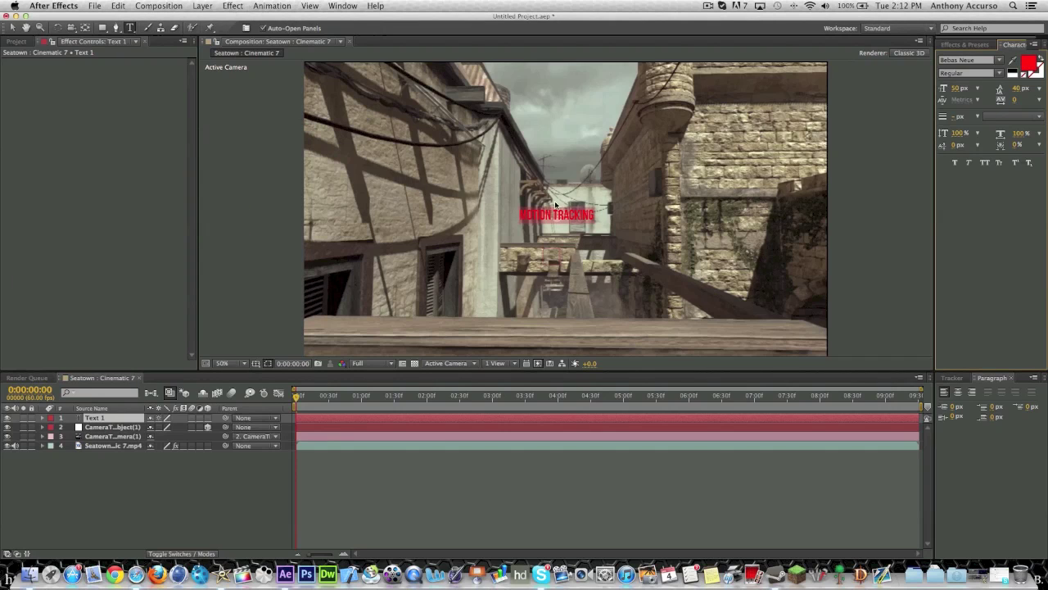
# - Set the font size of the MOTION TRACKING text to 75 px
pyautogui.click(958, 88)
pyautogui.write('75')
pyautogui.press('Return')
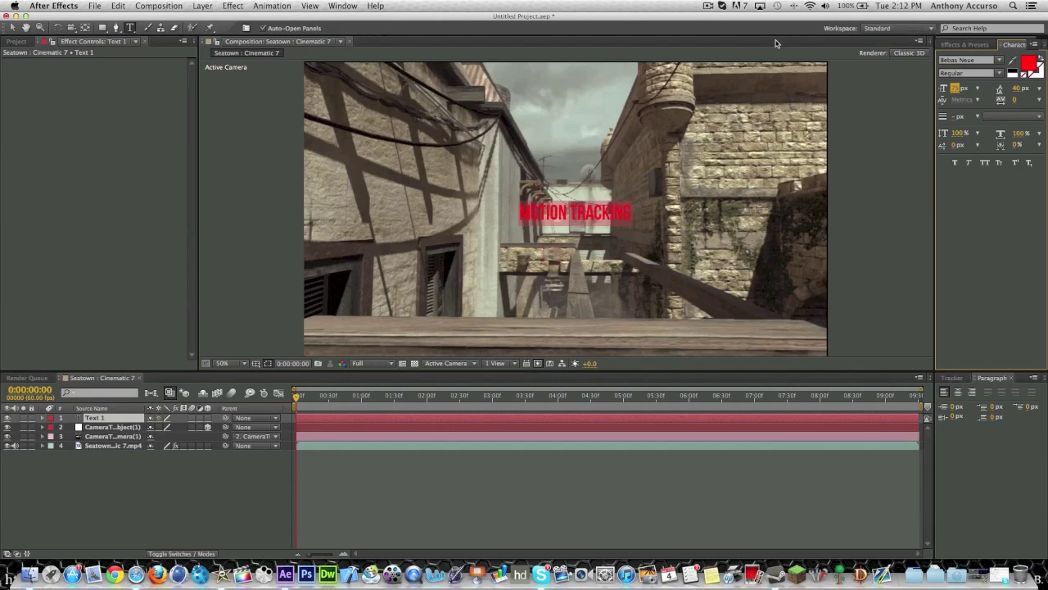
# - Make the MOTION TRACKING layer 3D and position it on the top edge of the stone bridge
pyautogui.click(13, 27)
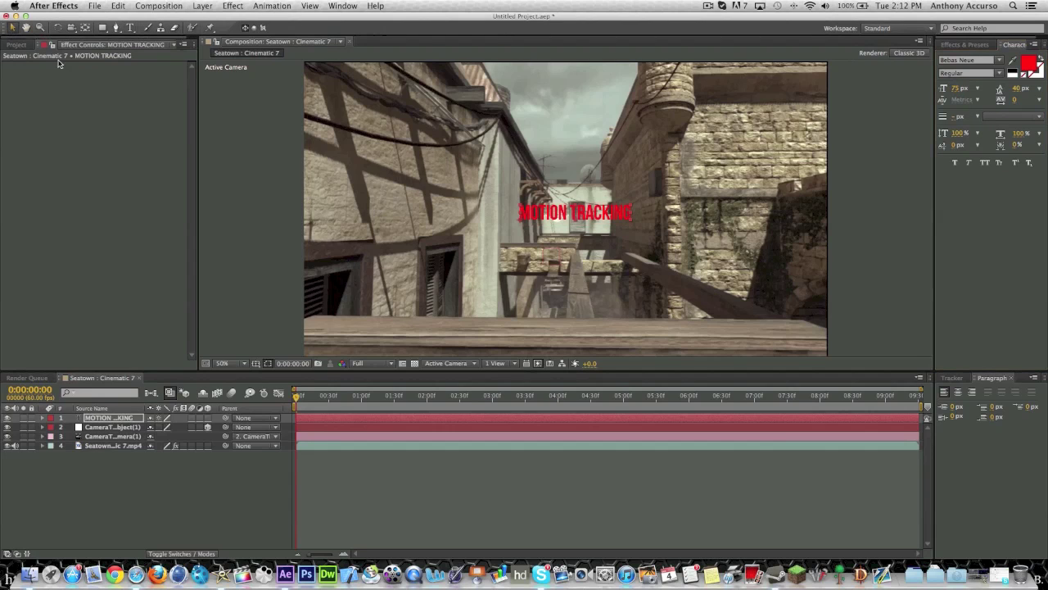
pyautogui.moveTo(572, 215); pyautogui.dragTo(561, 238)
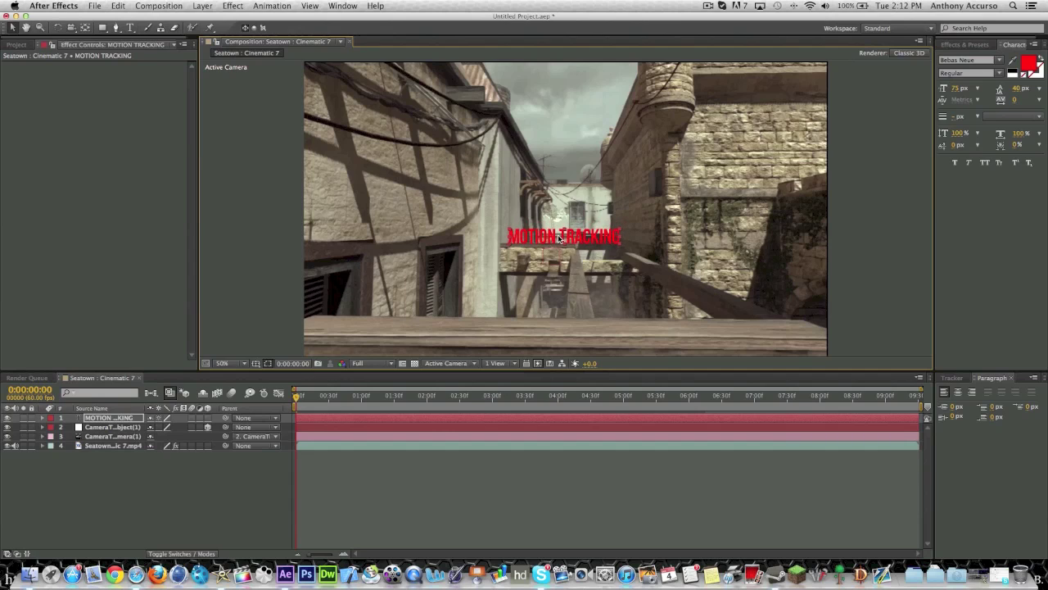
pyautogui.click(208, 417)
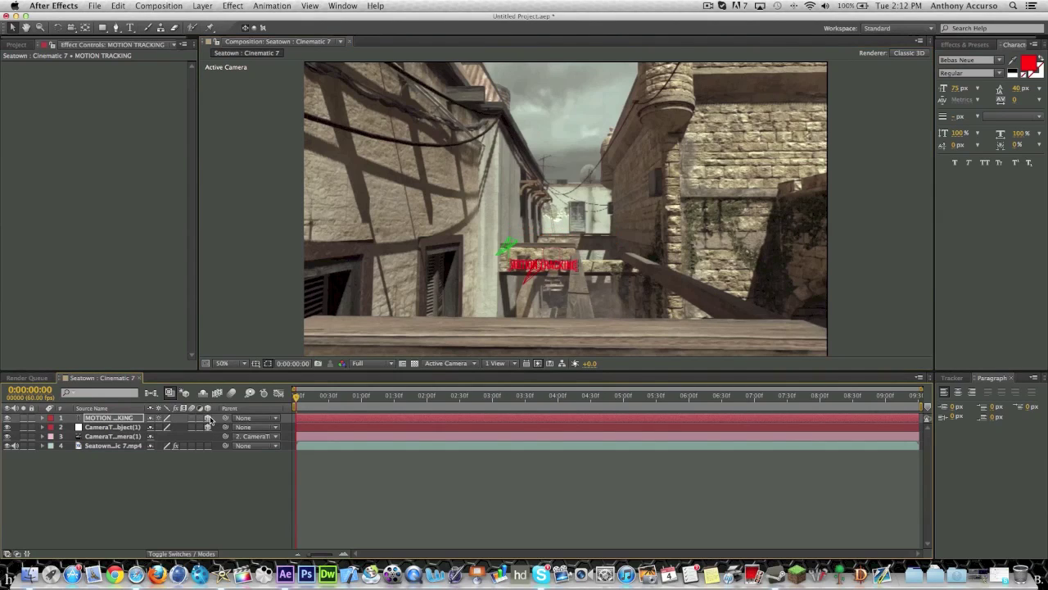
pyautogui.moveTo(522, 268); pyautogui.dragTo(524, 242)
# - Try a font size of 100 px, set it to 125 px, and scrub to 0:00:07:52 to check the text's tracking
pyautogui.click(958, 88)
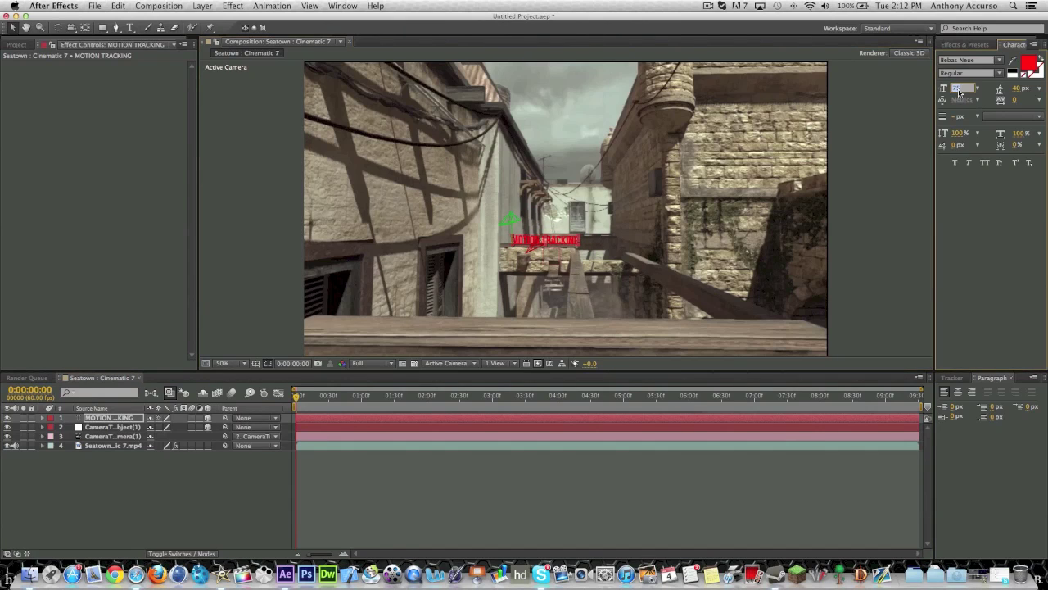
pyautogui.write('1')
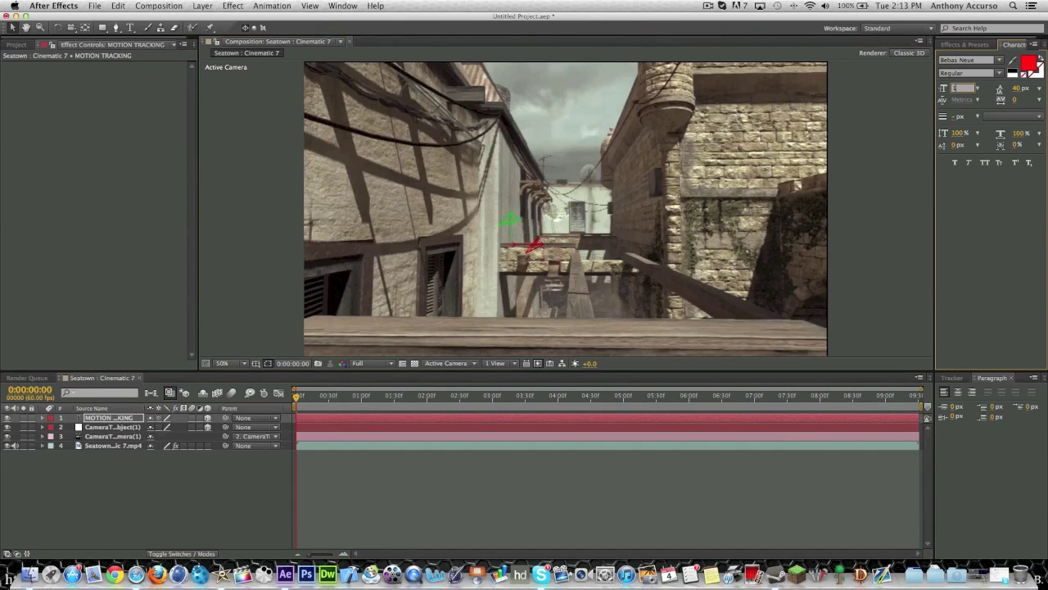
pyautogui.write('00')
pyautogui.press('Return')
pyautogui.write('125')
pyautogui.press('Return')
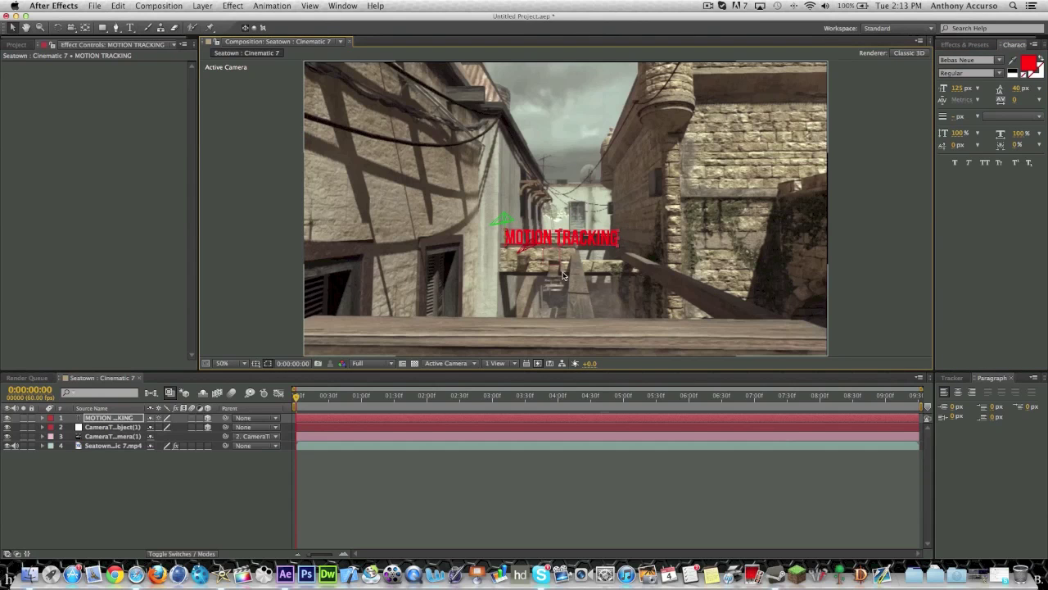
pyautogui.moveTo(299, 399); pyautogui.dragTo(813, 436)
pyautogui.moveTo(587, 260); pyautogui.dragTo(584, 258)
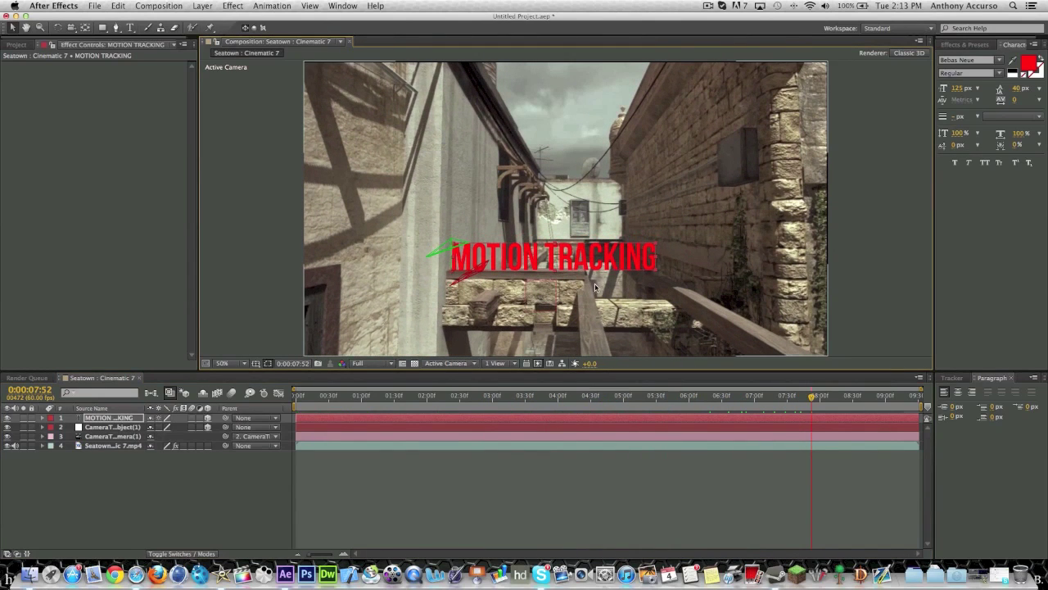
# - Apply the Stylize Glow effect to the MOTION TRACKING text layer
pyautogui.click(226, 6)
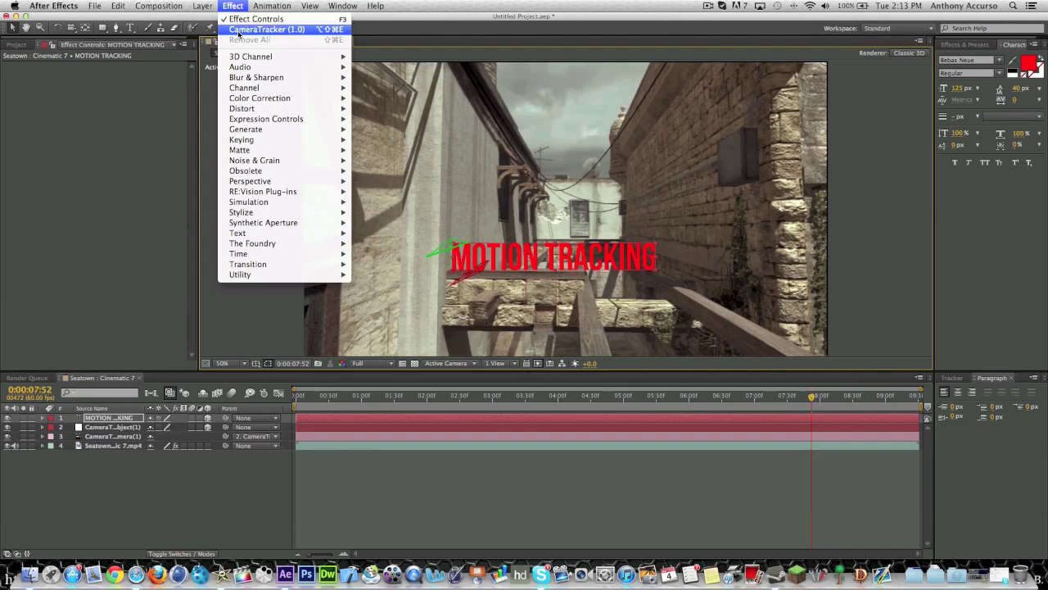
pyautogui.moveTo(250, 214)
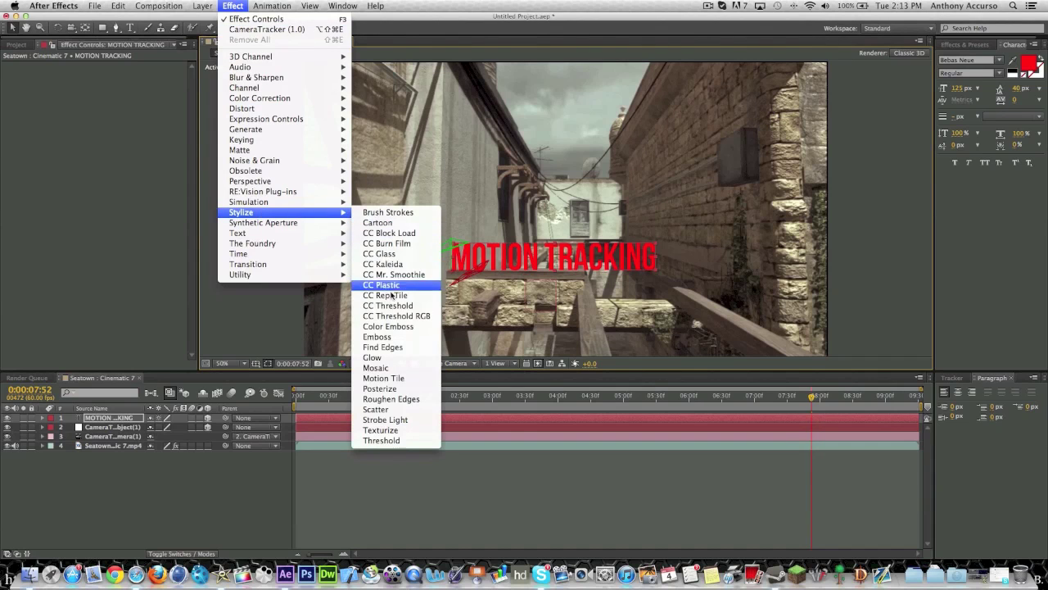
pyautogui.click(373, 357)
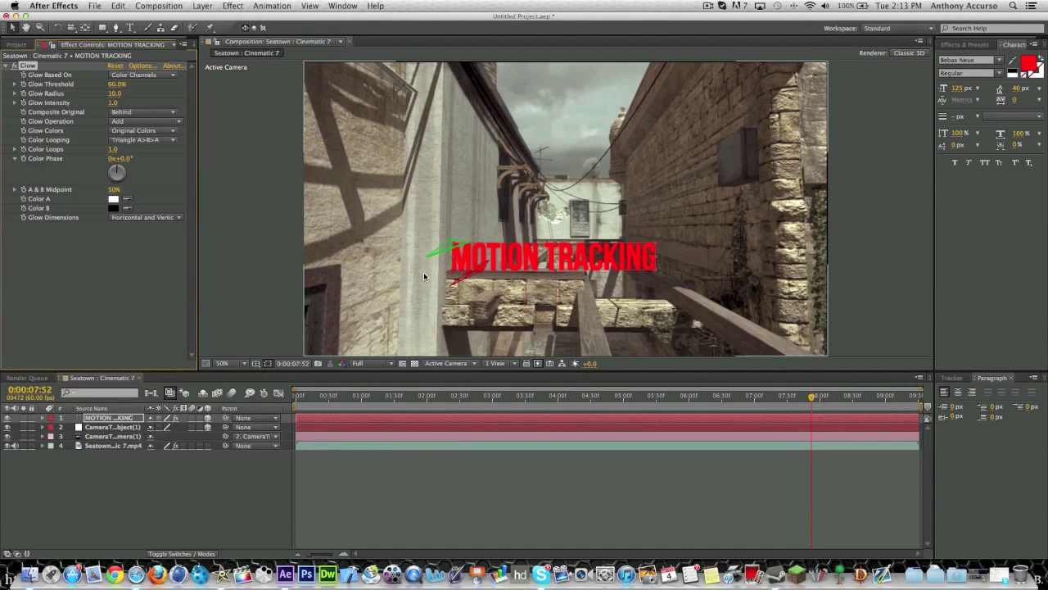
# - Set the Glow threshold on the MOTION TRACKING text to 100%
pyautogui.click(115, 85)
pyautogui.write('100')
pyautogui.press('Return')
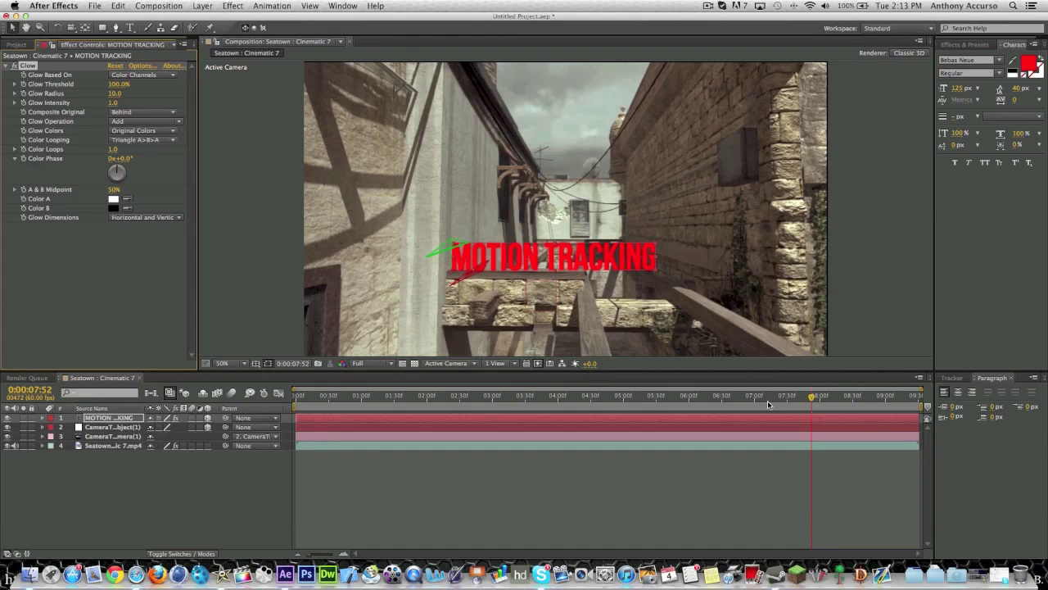
# - At 0:00:07:07, try a font size of 75 px, set it to 85 px, and nudge the text onto the stone bridge's top edge
pyautogui.moveTo(811, 396); pyautogui.dragTo(763, 415)
pyautogui.click(961, 90)
pyautogui.write('75')
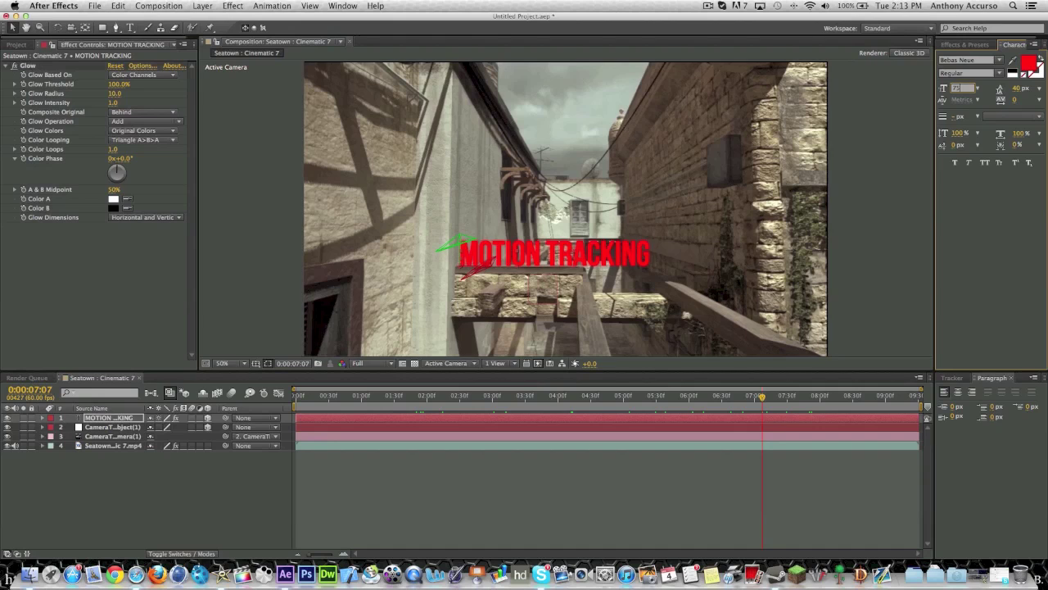
pyautogui.press('Return')
pyautogui.write('85')
pyautogui.press('Return')
pyautogui.click(539, 261)
pyautogui.moveTo(540, 261); pyautogui.dragTo(539, 263)
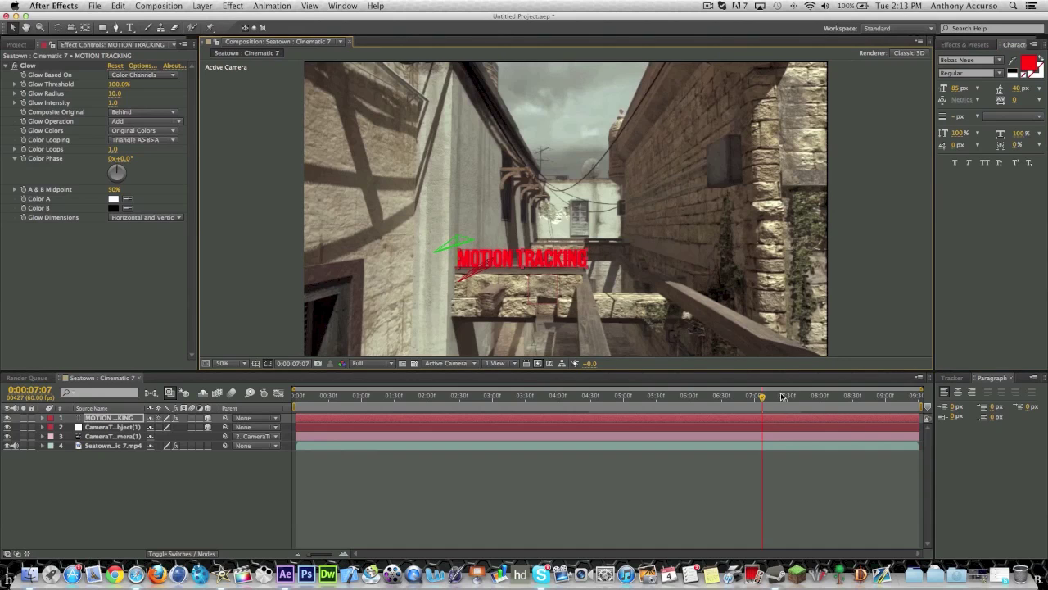
pyautogui.moveTo(762, 396)
pyautogui.mouseDown()
pyautogui.moveTo(535, 394)
pyautogui.moveTo(780, 396)
pyautogui.mouseUp()
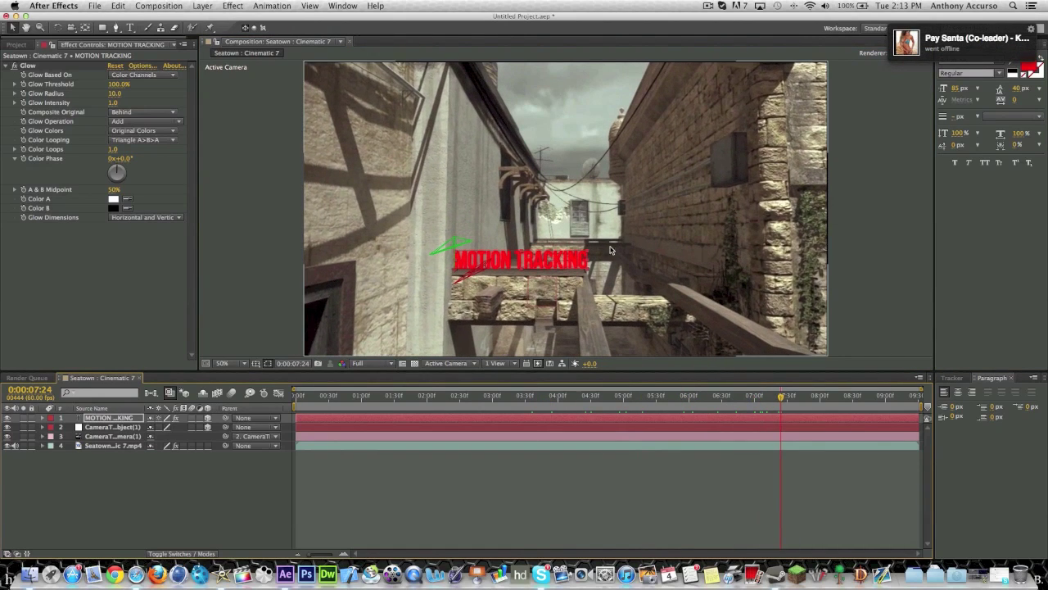
# - Try placing the MOTION TRACKING text against the alley's brick wall with a changed orientation, and in front of the white far wall
pyautogui.moveTo(565, 262); pyautogui.dragTo(697, 223)
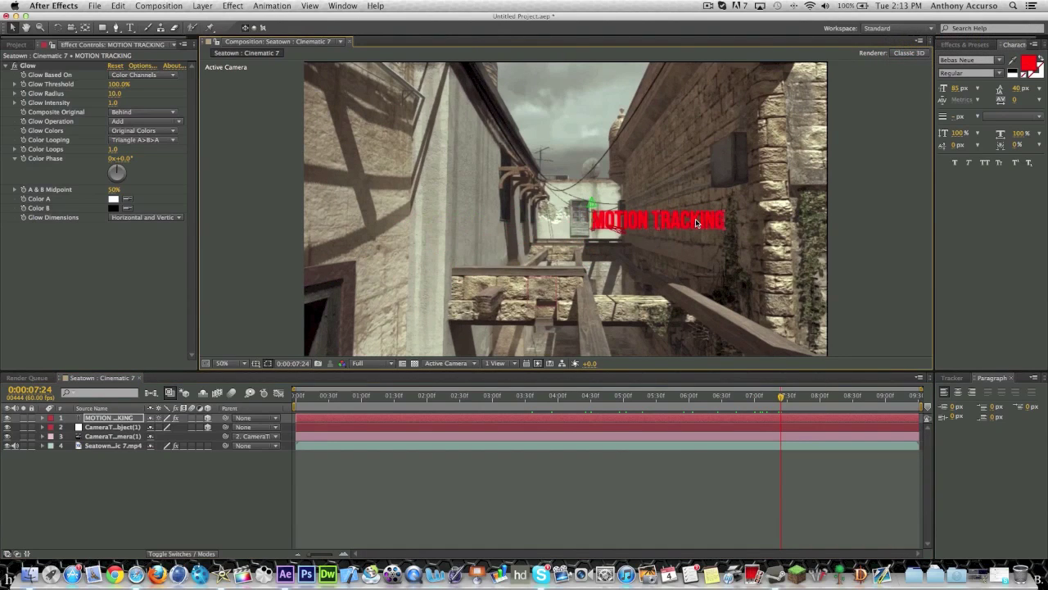
pyautogui.click(59, 29)
pyautogui.moveTo(647, 219); pyautogui.dragTo(689, 228)
pyautogui.press('super+z')
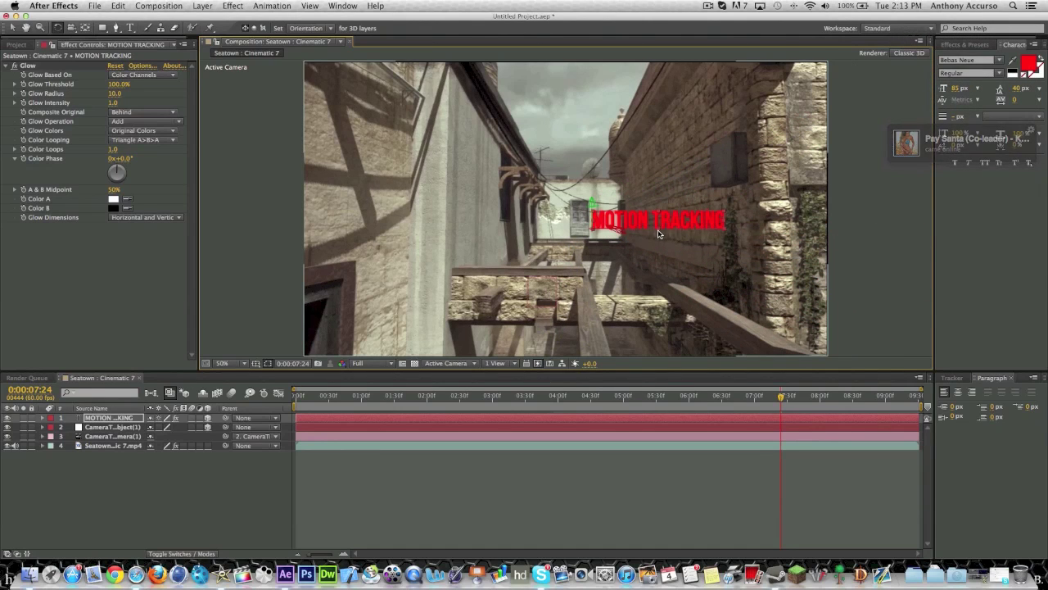
pyautogui.click(12, 27)
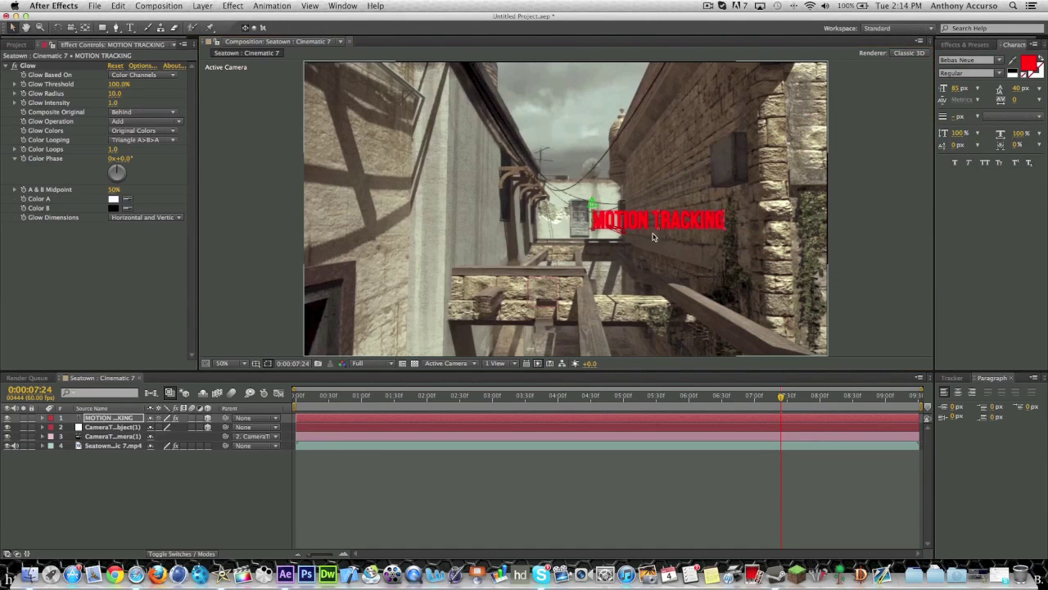
pyautogui.moveTo(653, 226); pyautogui.dragTo(558, 220)
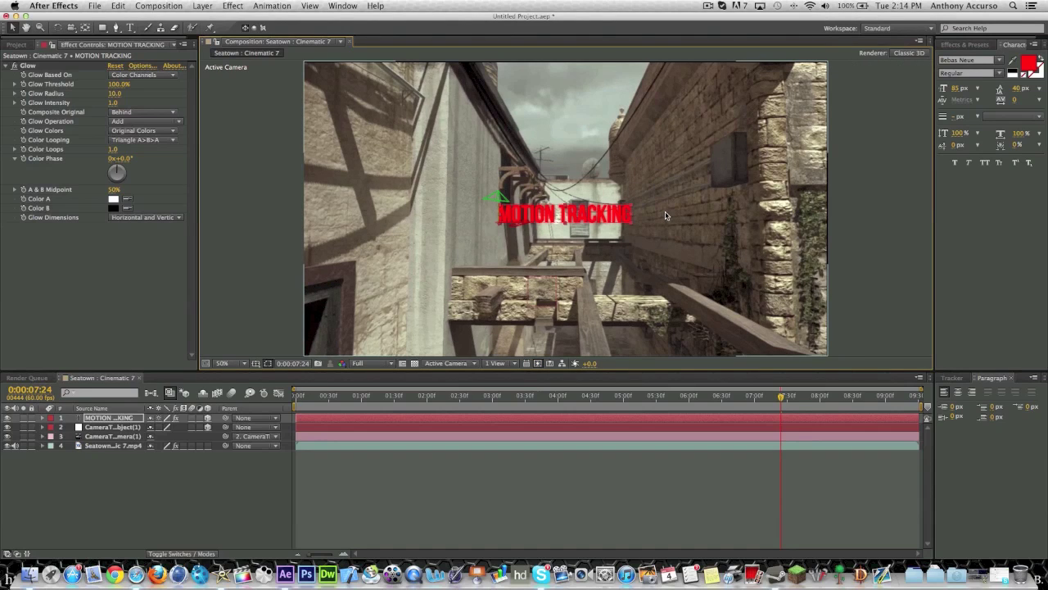
# - Reveal the MOTION TRACKING layer's rotation properties and reposition the text on the top edge of the stone bridge
pyautogui.click(122, 419)
pyautogui.press('r')
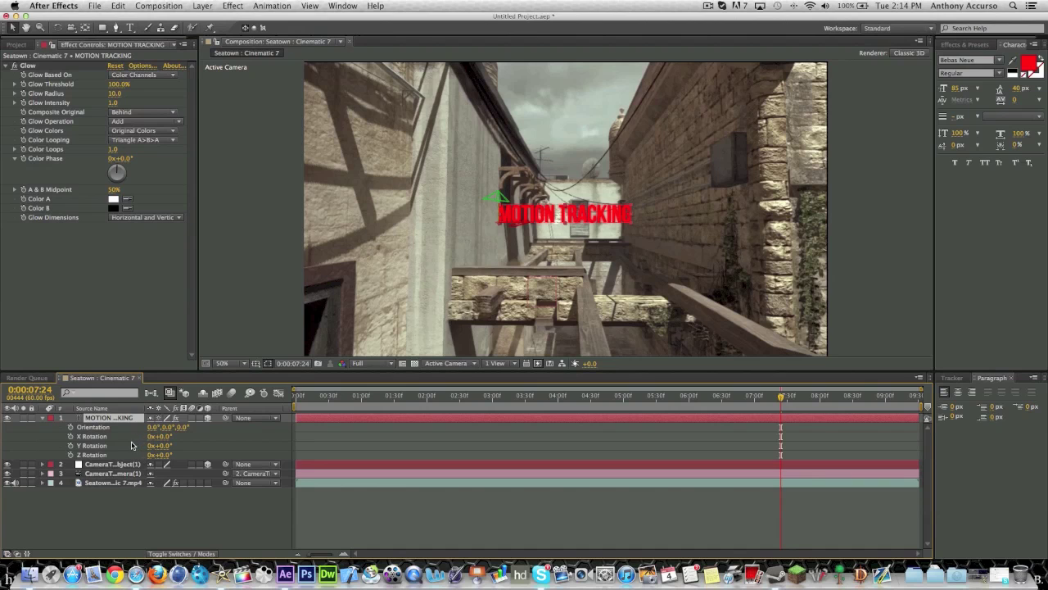
pyautogui.moveTo(508, 220); pyautogui.dragTo(473, 258)
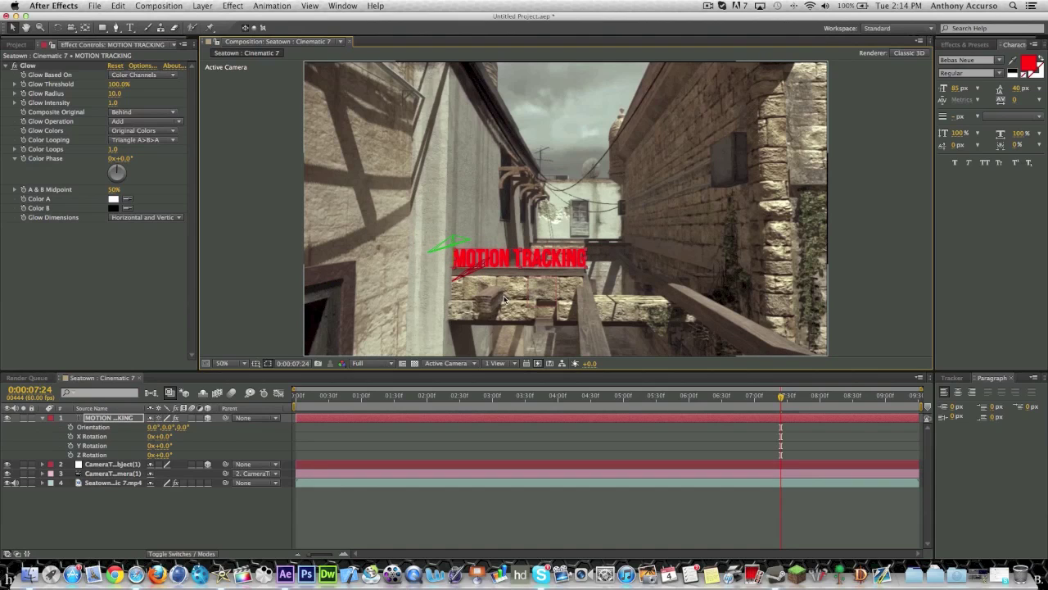
pyautogui.moveTo(506, 258); pyautogui.dragTo(504, 285)
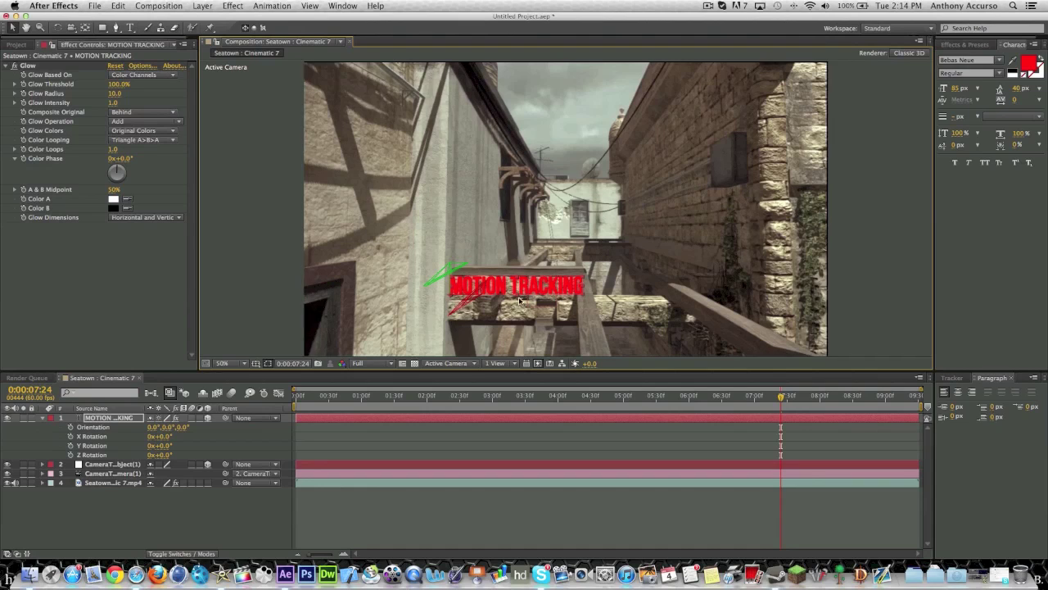
pyautogui.moveTo(530, 285); pyautogui.dragTo(533, 261)
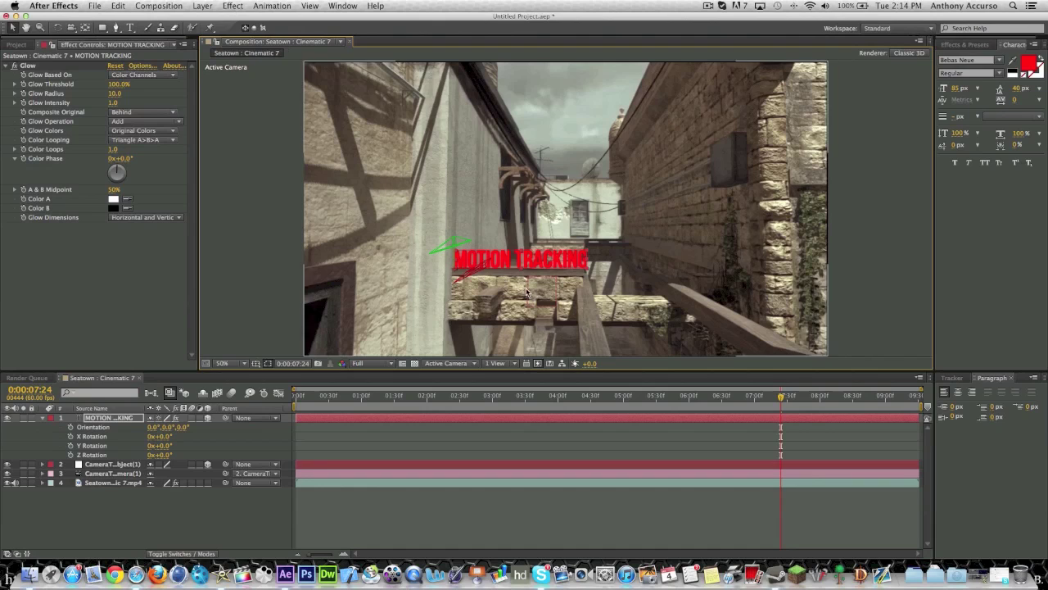
# - Add the Seatown : Cinematic 7 composition to the render queue and save its QuickTime output to the Desktop as "Seatown . Cinematic 7"
pyautogui.click(977, 46)
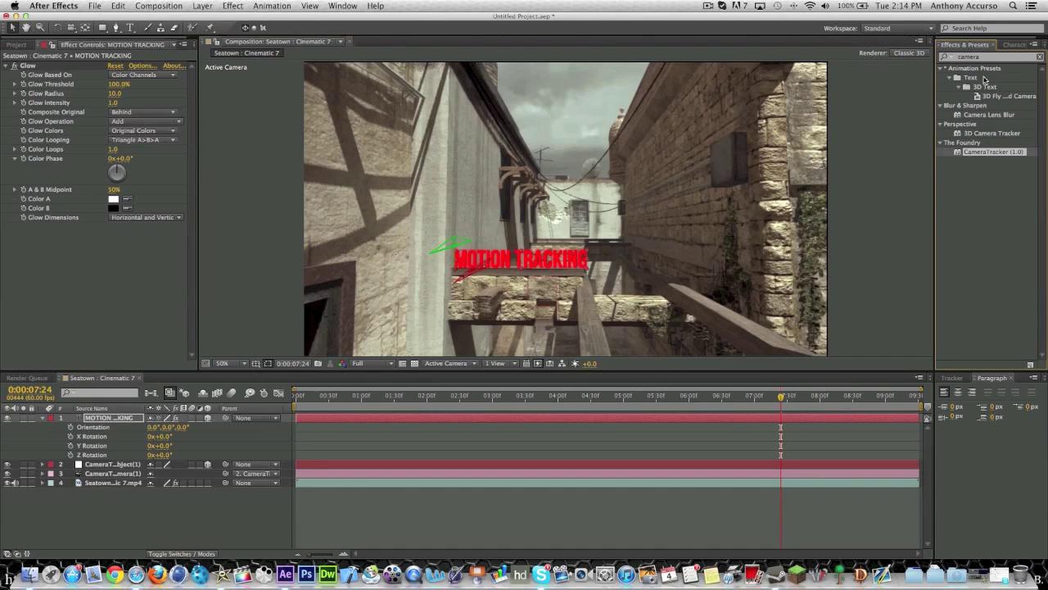
pyautogui.click(159, 6)
pyautogui.click(174, 83)
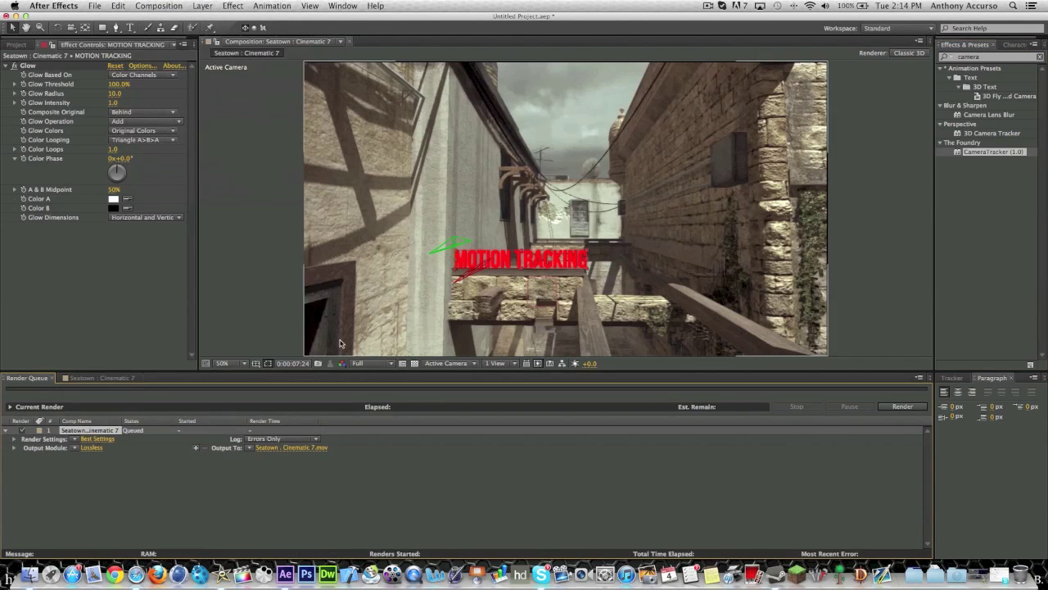
pyautogui.click(288, 448)
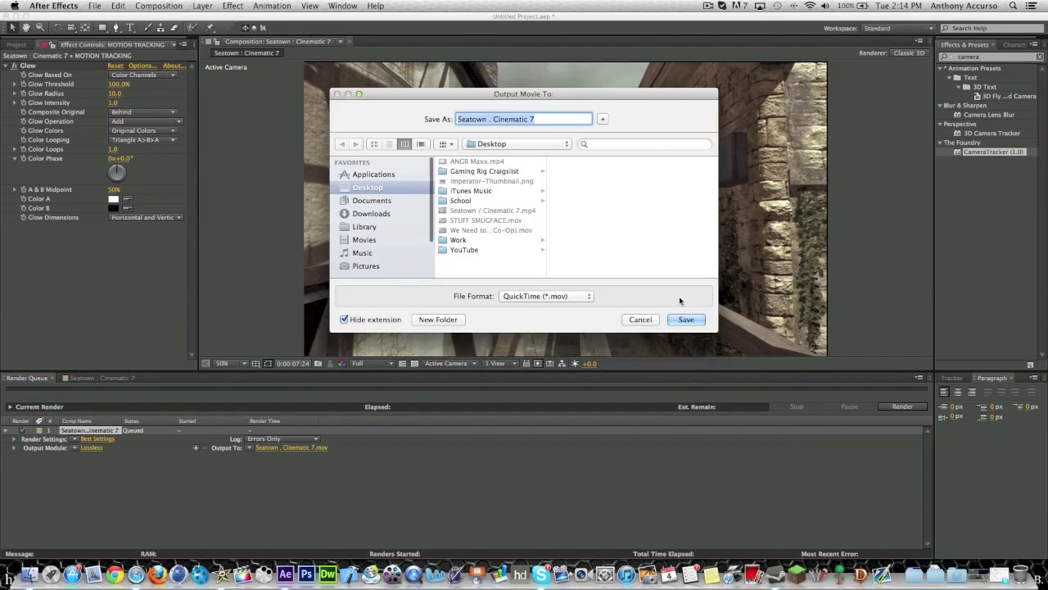
pyautogui.click(688, 319)
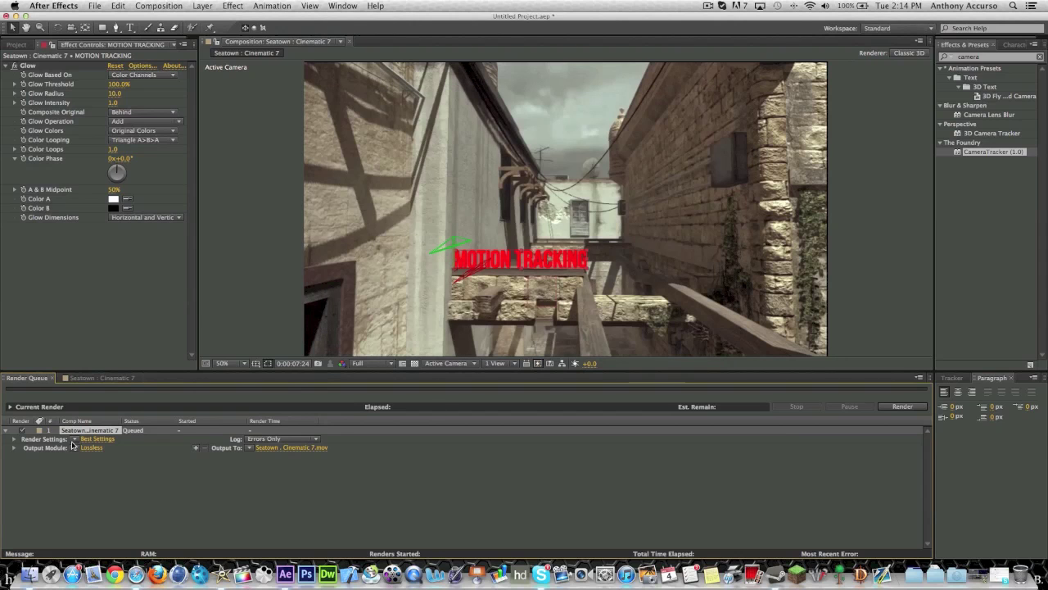
# - Keep QuickTime as the output module's format and enable audio output for the render
pyautogui.click(90, 448)
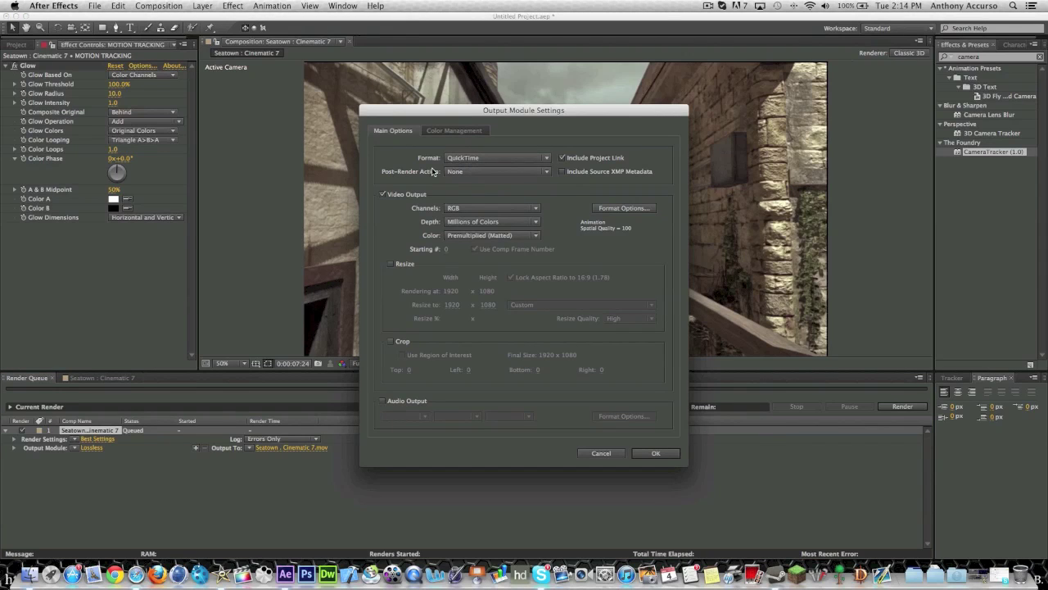
pyautogui.click(465, 161)
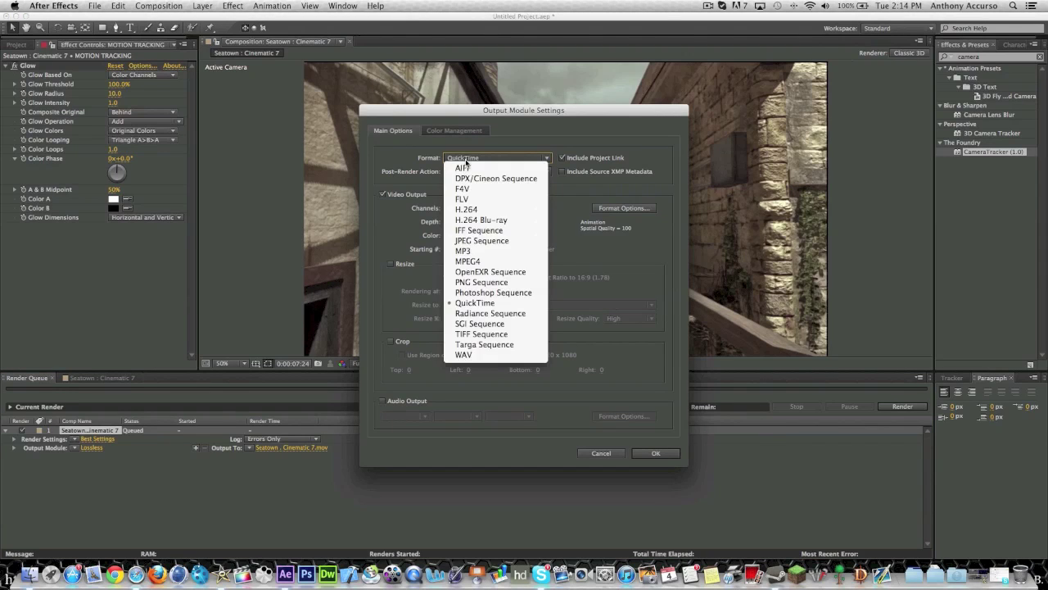
pyautogui.click(442, 348)
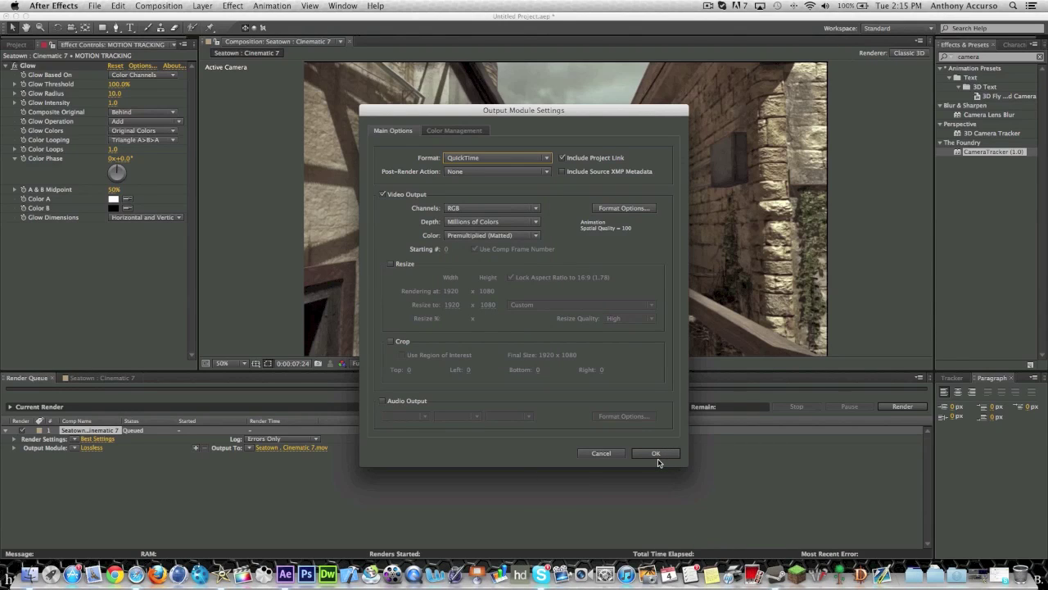
pyautogui.click(382, 401)
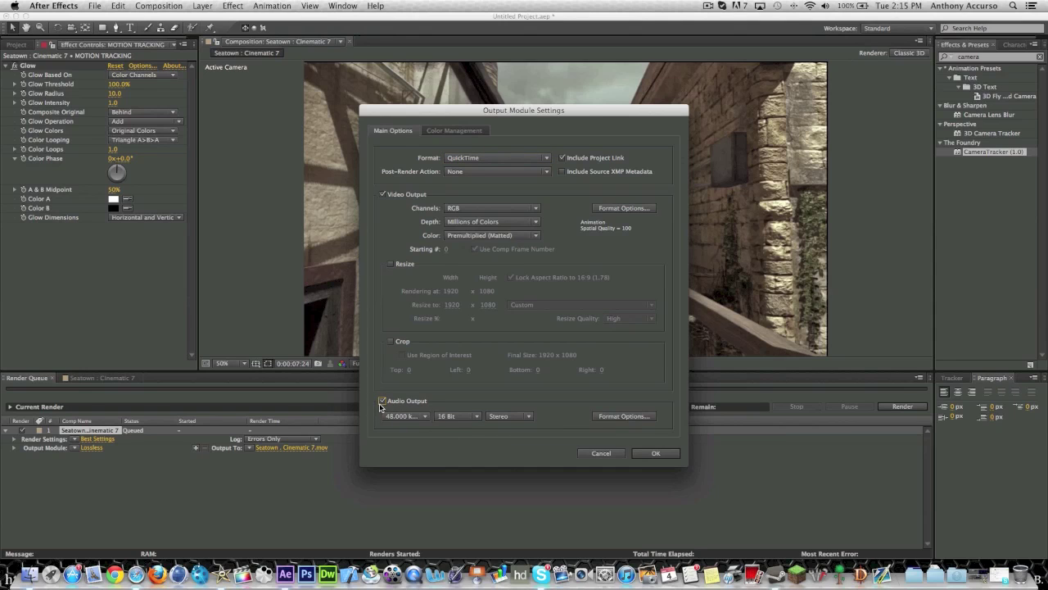
pyautogui.click(655, 453)
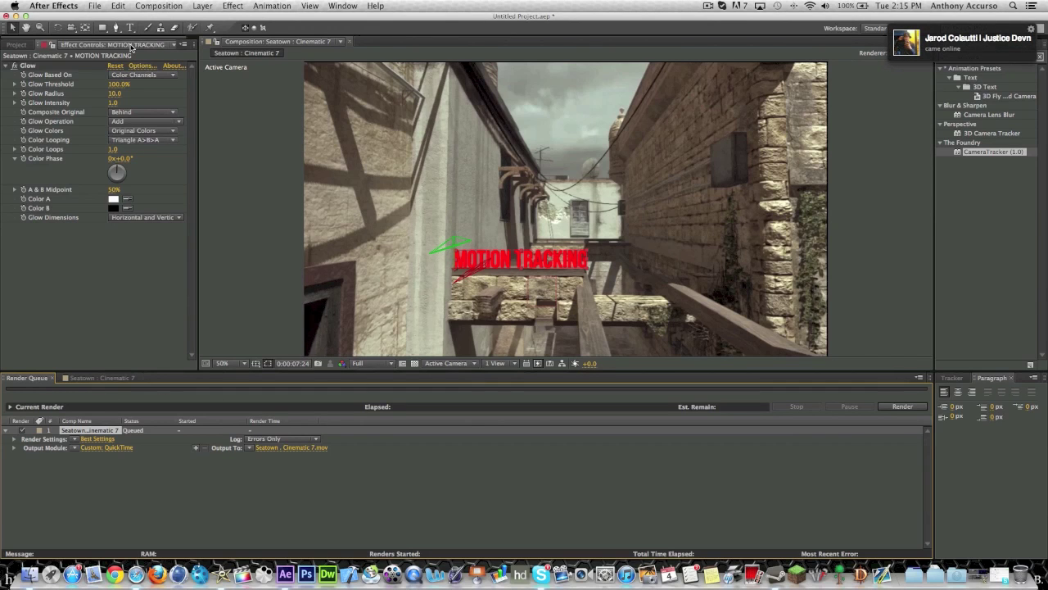
# - Return to the Seatown : Cinematic 7 timeline and scrub to 0:00:08:11 to check the text's tracking
pyautogui.click(16, 44)
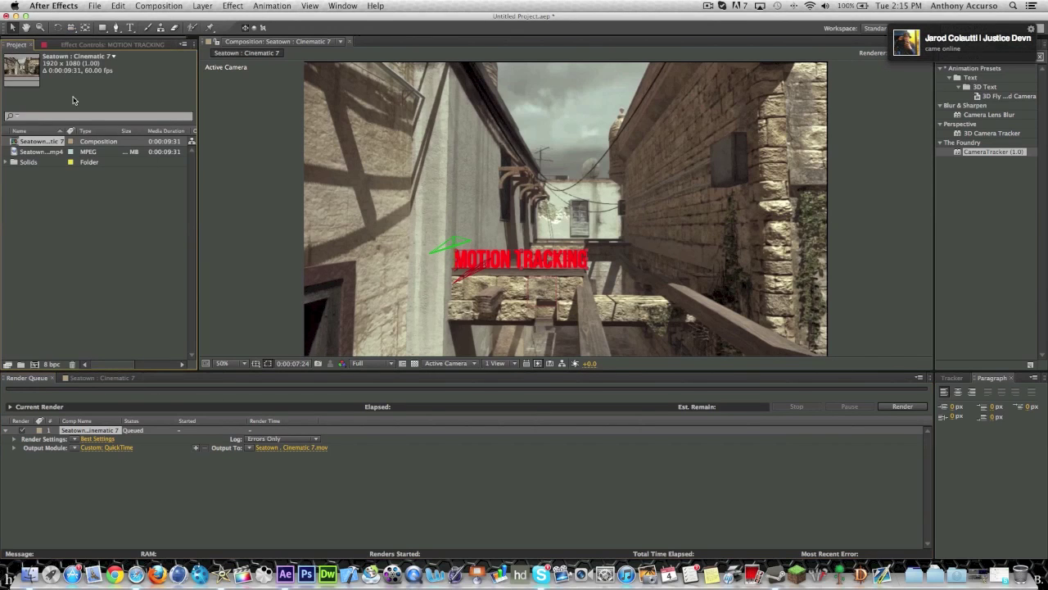
pyautogui.click(100, 377)
pyautogui.moveTo(780, 397); pyautogui.dragTo(832, 431)
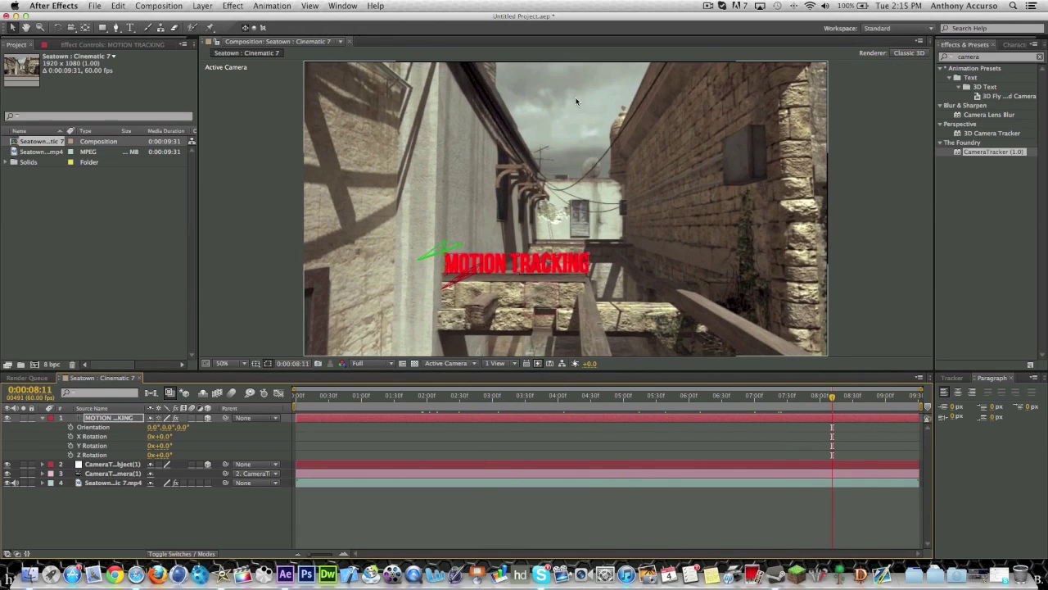